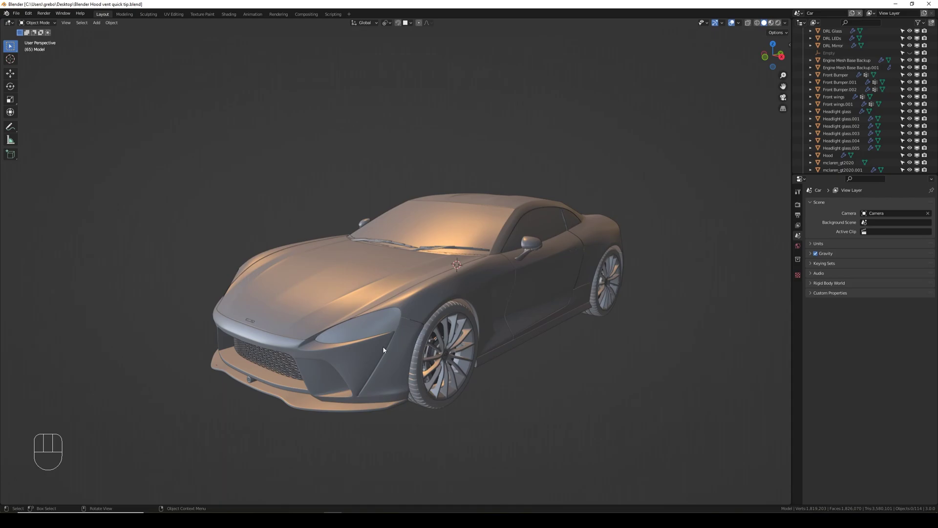
Select the car's hood and isolate it in local view.
left_click(343, 283)
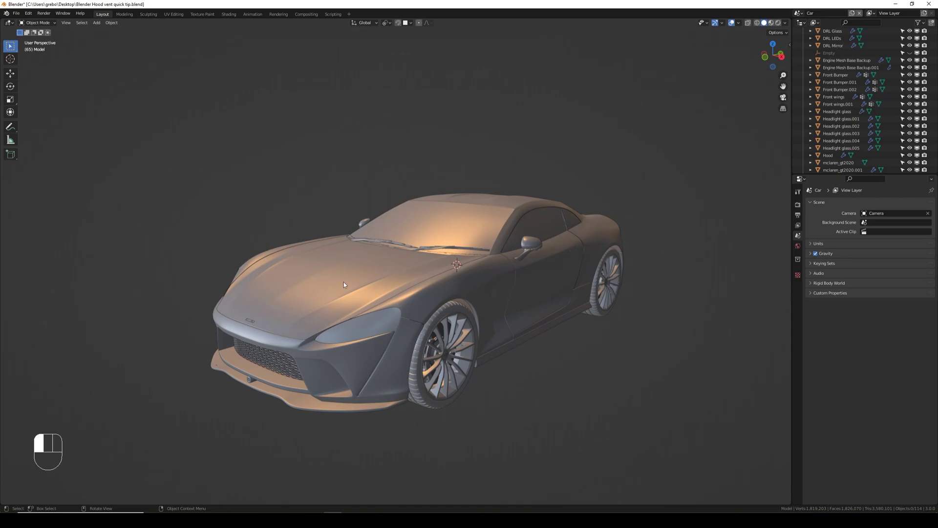
key("KP_Divide")
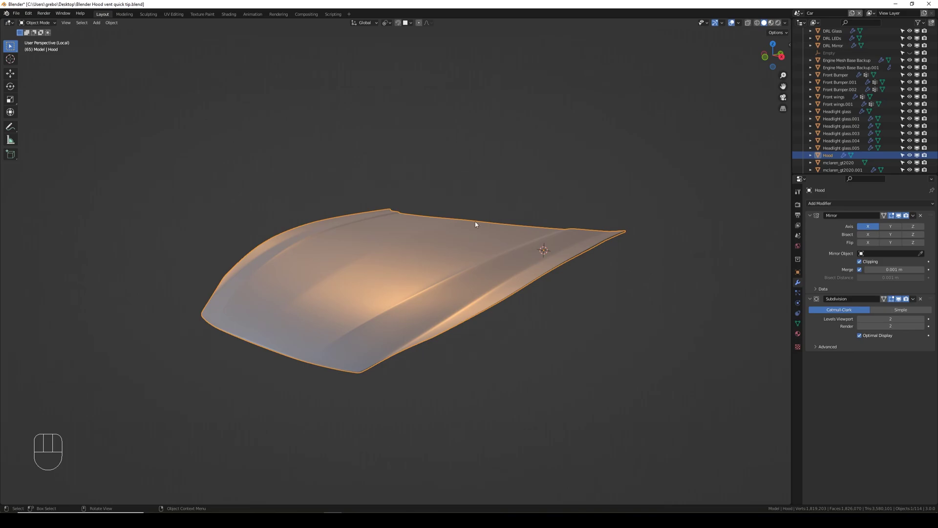
Duplicate the hood in place as Hood.001 and hide the original Hood.
key("shift+d")
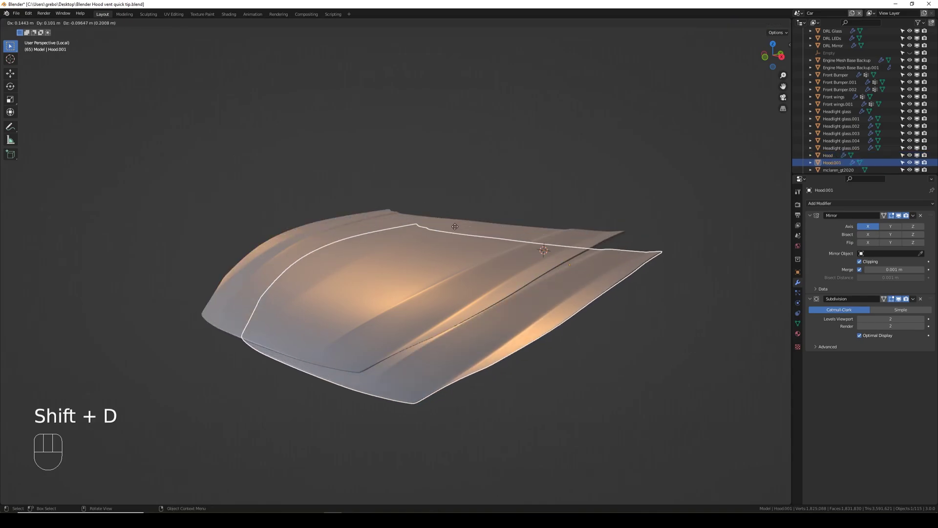
right_click(575, 221)
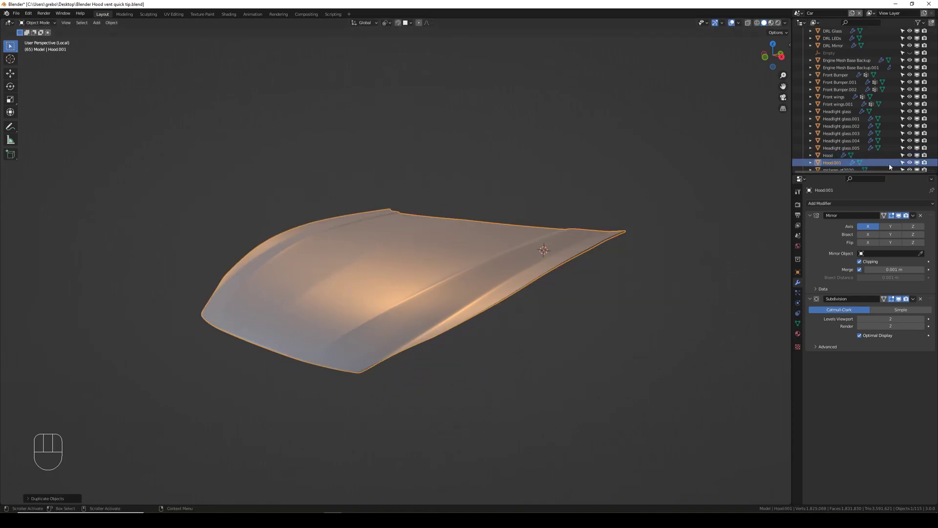
left_click(910, 155)
View Hood.001 from the top and enter Edit Mode on its mesh.
middle_click_drag(566, 199, 606, 241)
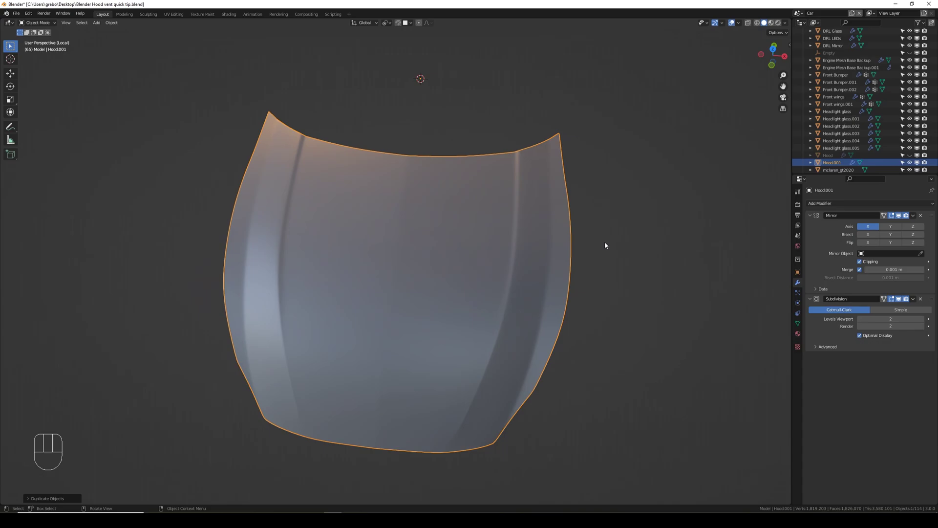
key("KP_7")
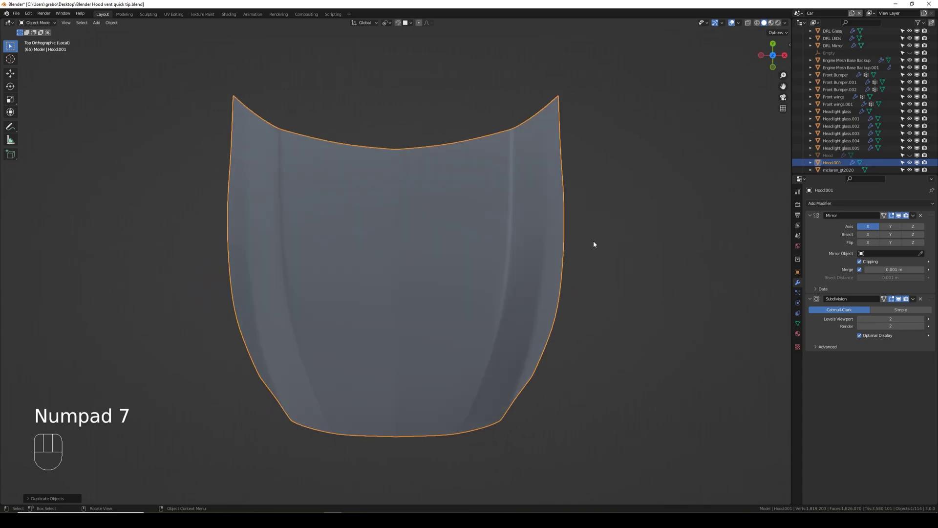
key("Tab")
middle_click_drag(631, 203, 528, 266, "shift")
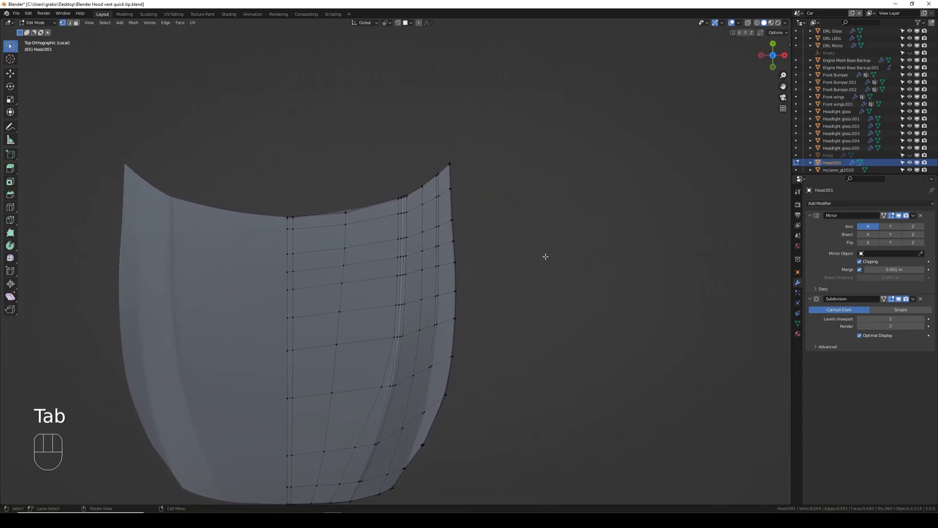
Delete a vertical strip of three faces on Hood.001, then switch to vertex selection.
scroll(547, 254, "up", 5)
scroll(522, 245, "up", 3, "shift")
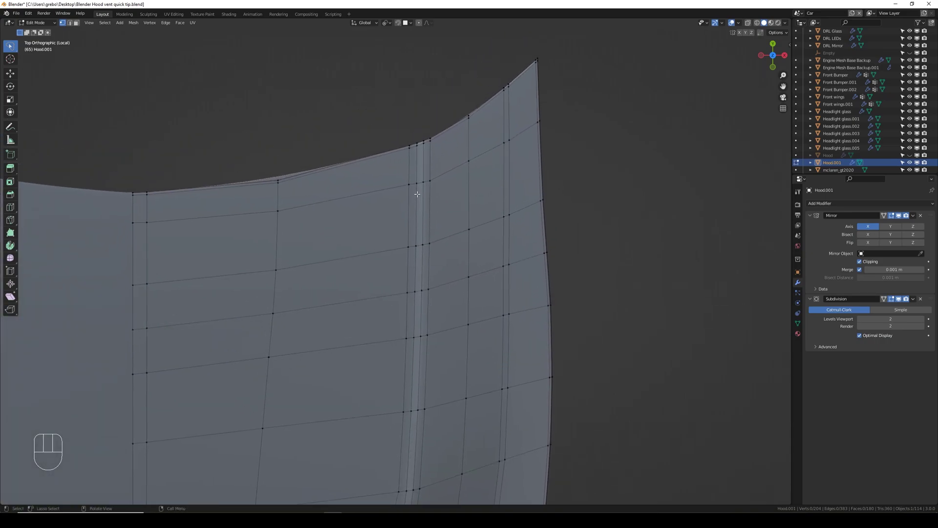
scroll(409, 244, "up", 1)
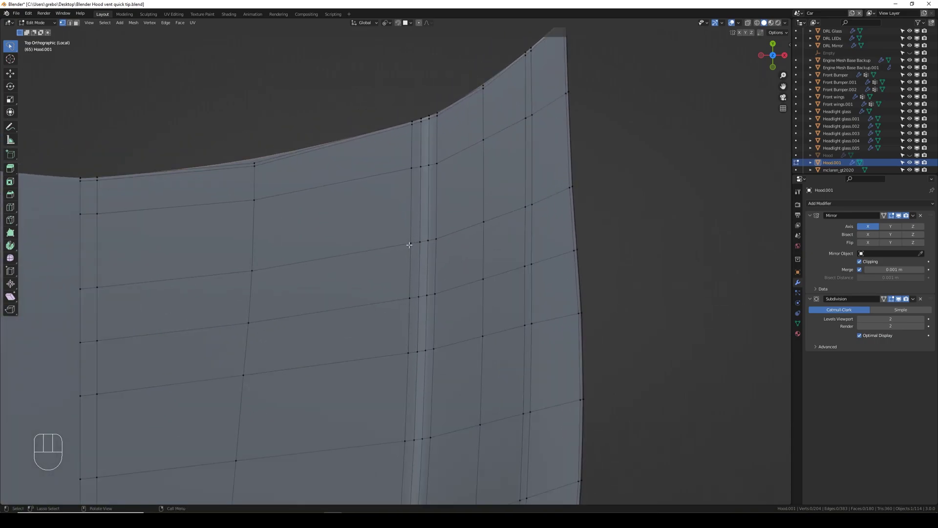
left_click(414, 219)
left_click(414, 271, "shift")
left_click(415, 310, "shift")
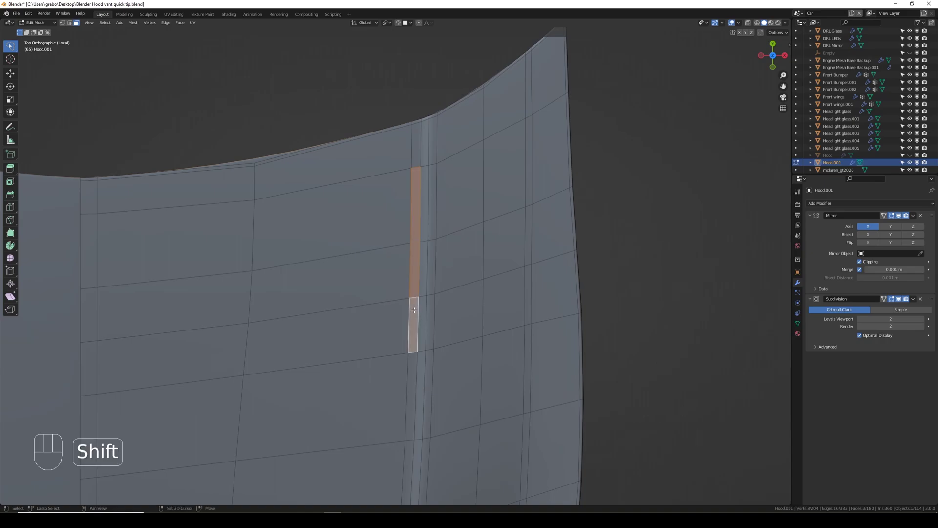
key("x")
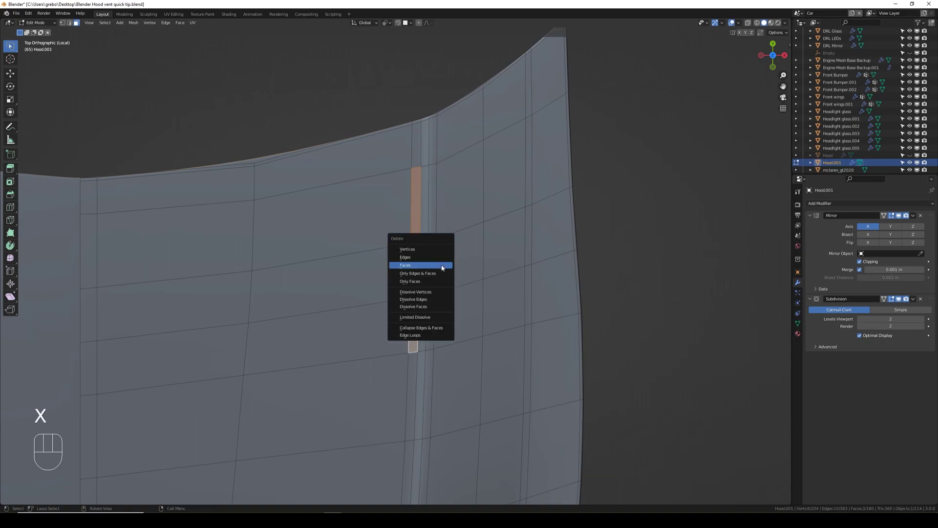
left_click(443, 265)
key("1")
middle_click_drag(470, 279, 442, 246)
scroll(437, 218, "up", 1)
Extrude the slot's boundary loop downward into a recessed vent.
left_click(426, 192, "alt")
middle_click_drag(427, 193, 452, 228, "shift")
key("e")
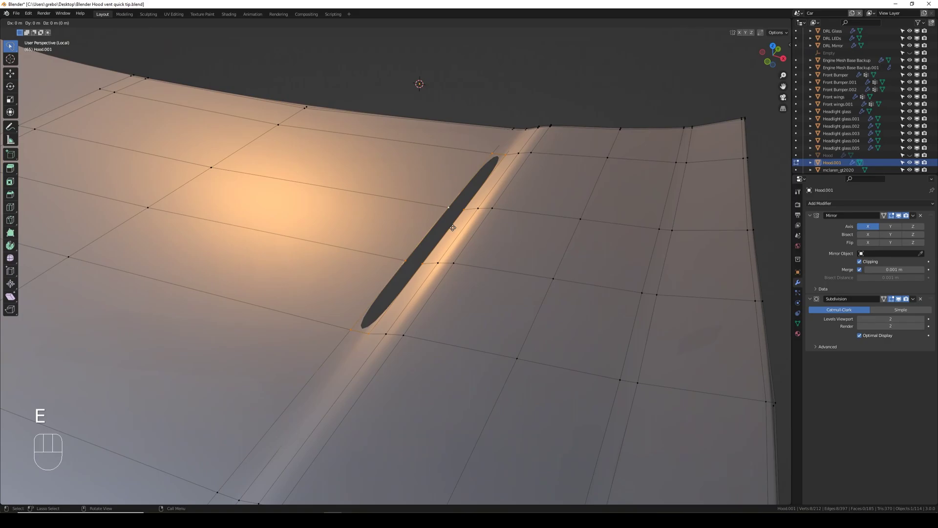
left_click(457, 237)
middle_click_drag(457, 237, 510, 216)
With X-ray on, add the neighbouring edge loop and start bevelling both vent loops.
key("alt+z")
key("alt+z")
left_click(478, 192, "alt+shift")
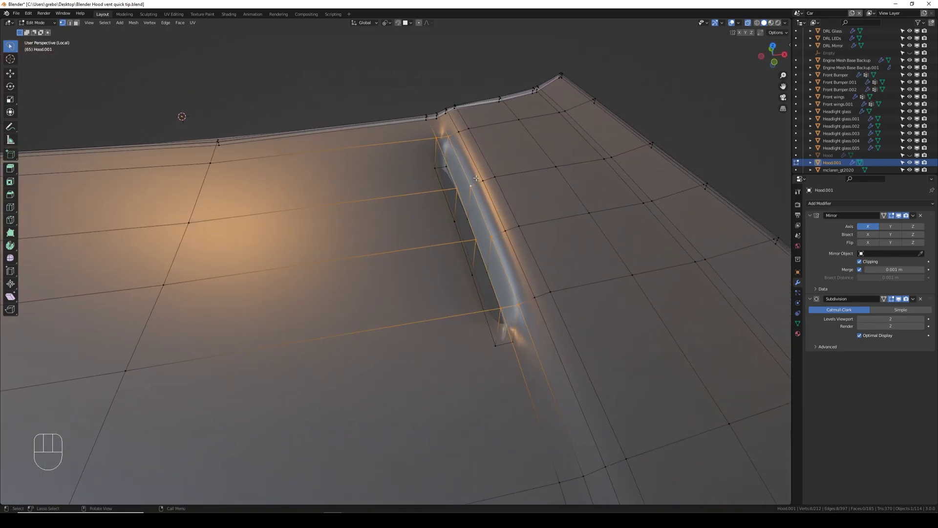
middle_click_drag(448, 140, 476, 199)
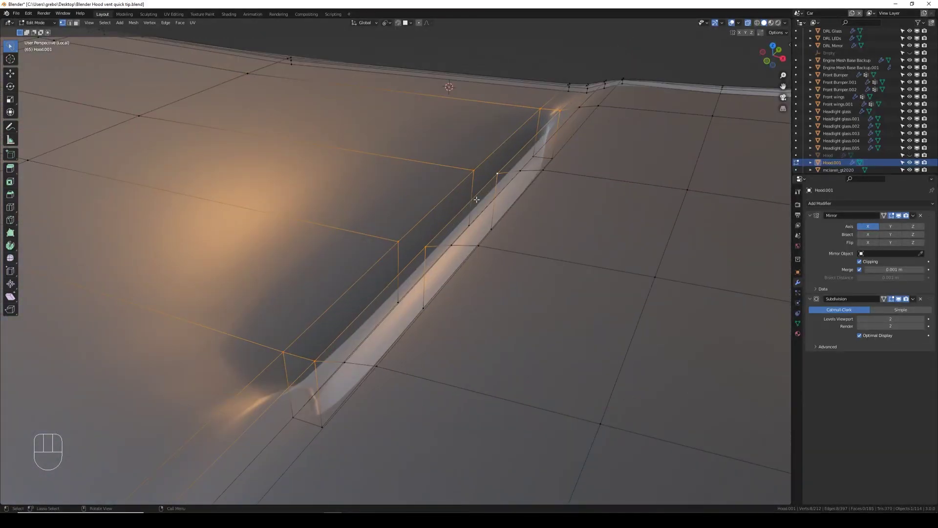
key("ctrl+b")
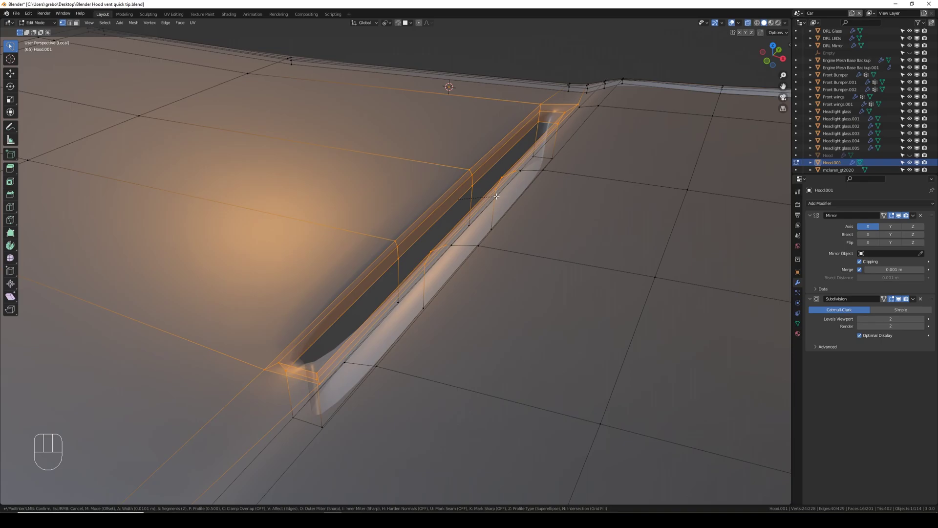
Confirm the vent bevel and check the smoothed hood with X-ray off.
left_click(492, 196)
middle_click_drag(492, 196, 475, 210)
scroll(474, 210, "down", 4)
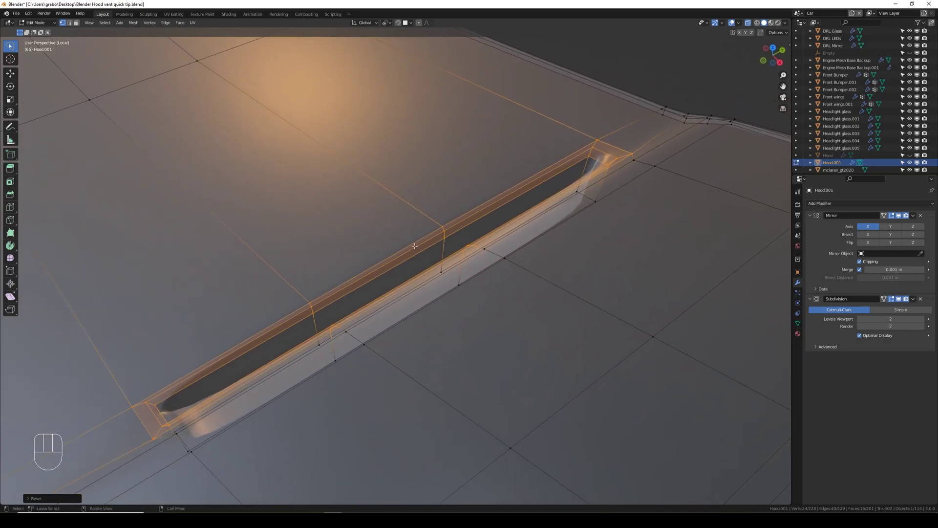
key("Tab")
middle_click_drag(399, 271, 499, 250)
key("alt+z")
Add supporting loop cuts near both ends of the vent.
key("Tab")
middle_click_drag(548, 279, 464, 247)
middle_click_drag(248, 270, 315, 274, "shift")
key("ctrl+r")
left_click(304, 280)
key("ctrl+r")
left_click(319, 295)
left_click(285, 303)
key("ctrl+r")
left_click(538, 233)
left_click(595, 233)
Add and slide a supporting loop cut on the hood surface, then return to Object Mode.
key("ctrl+r")
key("ctrl+r")
left_click(608, 261)
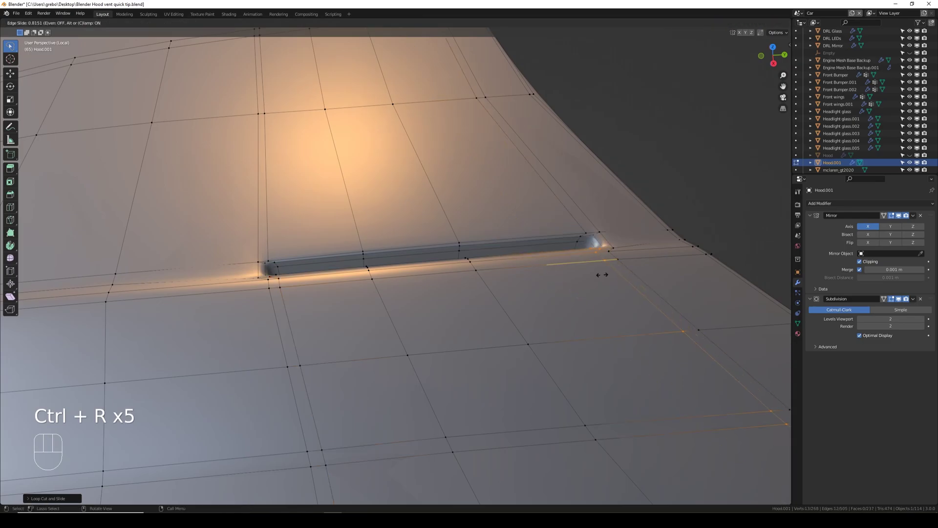
left_click(603, 275)
key("Tab")
middle_click_drag(602, 275, 336, 181)
key("alt+z")
key("alt+z")
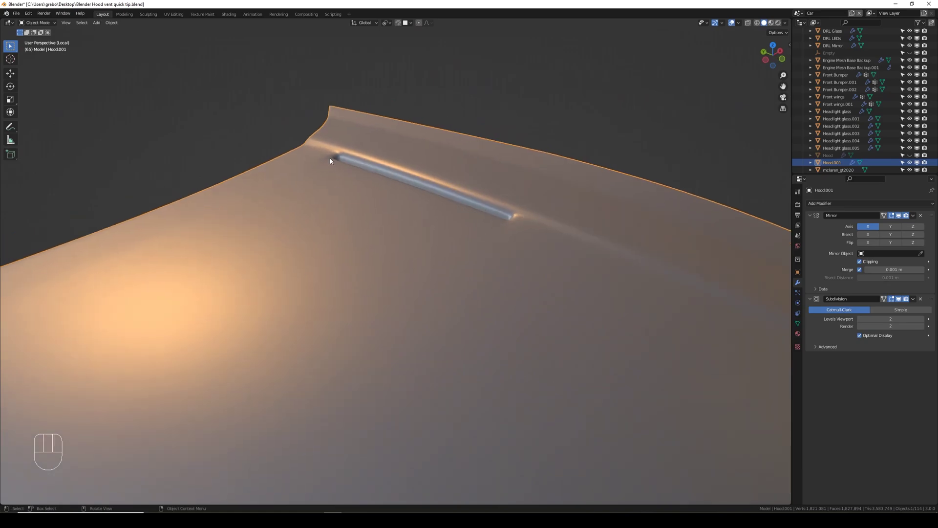
Re-enter Edit Mode on Hood.001 and view the hood's lower end from the top.
middle_click_drag(173, 237, 221, 242)
middle_click_drag(264, 206, 317, 292)
key("Tab")
middle_click_drag(430, 254, 394, 263)
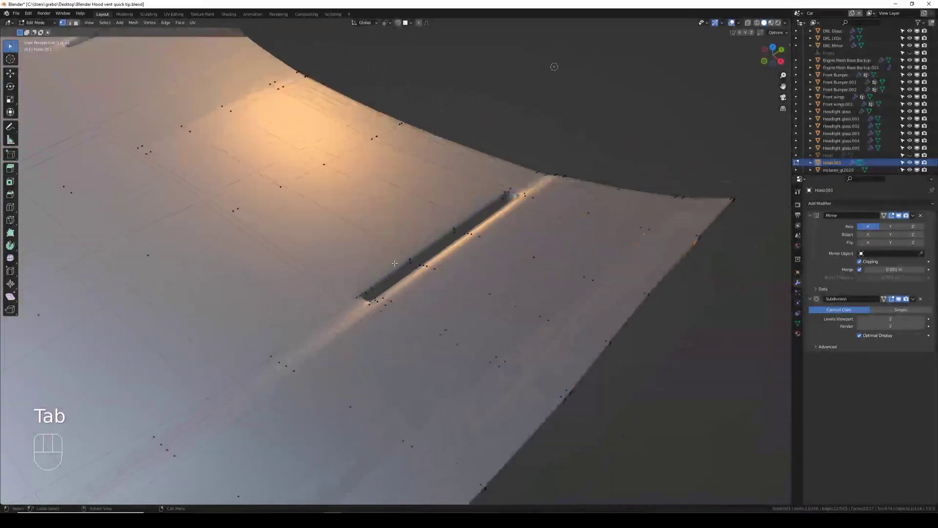
scroll(395, 263, "down", 4)
middle_click_drag(371, 300, 434, 236, "shift")
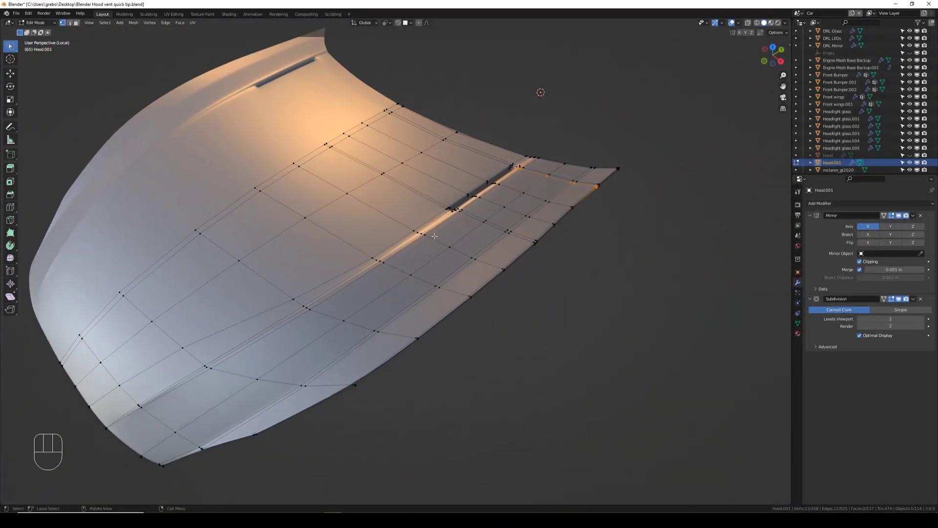
key("KP_7")
scroll(429, 246, "down", 5, "shift")
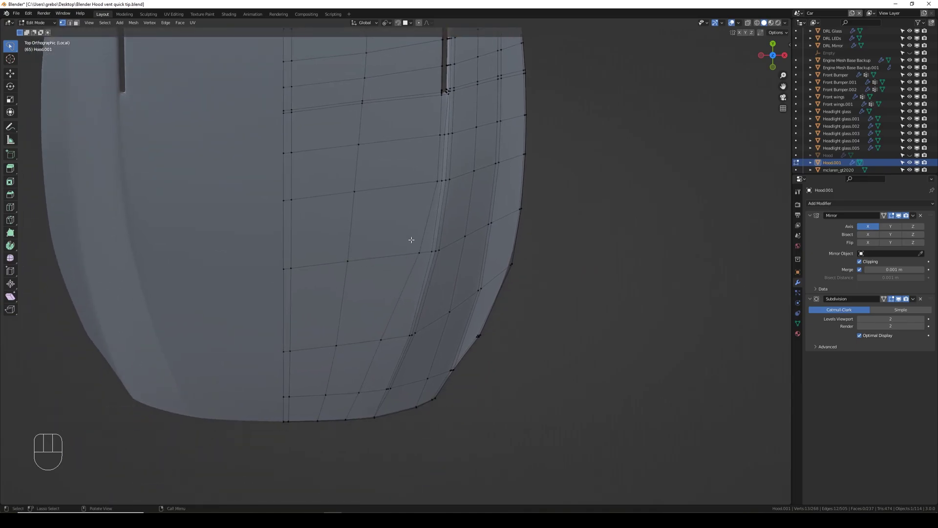
Delete a face near the hood's rear edge, leaving mirrored holes, then switch to vertex mode.
key("3")
left_click(369, 303)
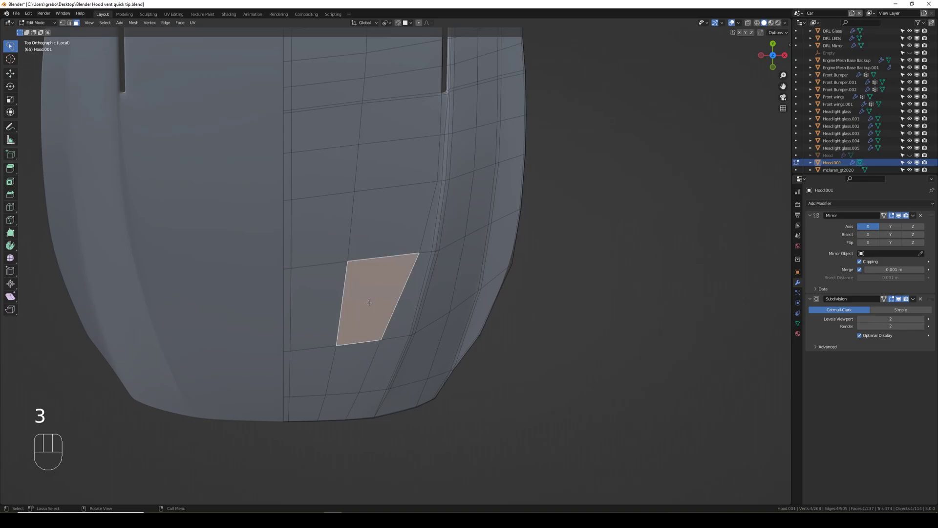
key("x")
left_click(369, 303)
key("1")
middle_click_drag(408, 317, 380, 318, "shift")
scroll(452, 296, "up", 3)
Extrude the hole's bottom edge and move it to the left.
left_click(339, 375)
left_click(423, 367, "shift")
key("e")
left_click(438, 352)
key("alt+z")
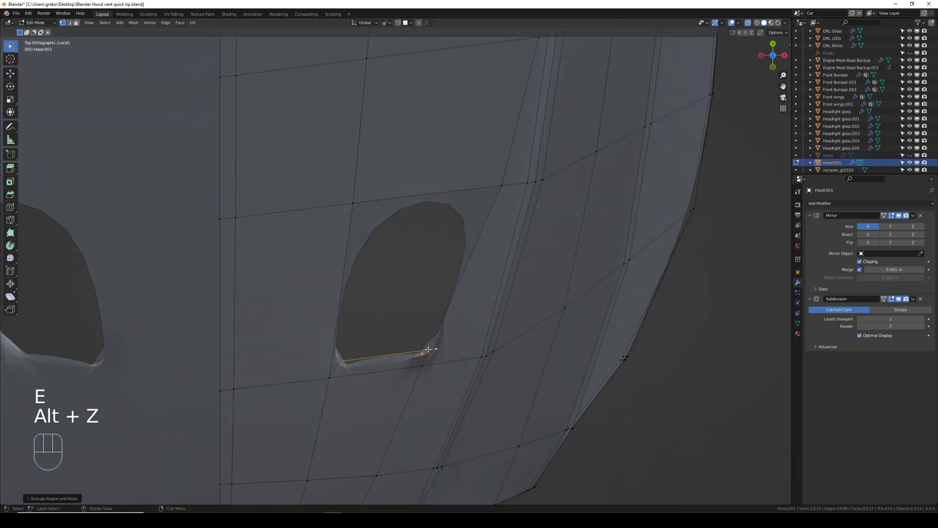
key("g")
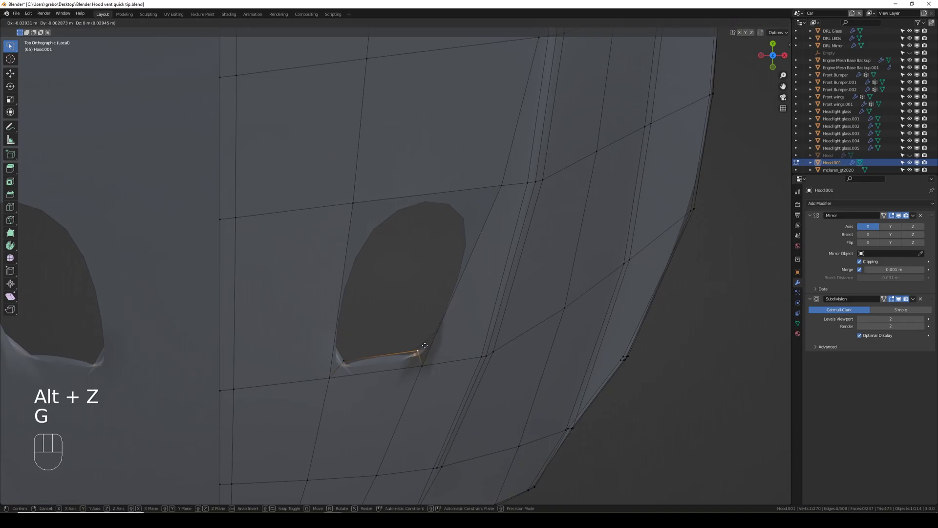
left_click(423, 347)
Extrude an upper hole edge downward and shift one of its vertices left.
left_click(356, 206)
left_click(501, 189, "shift")
key("e")
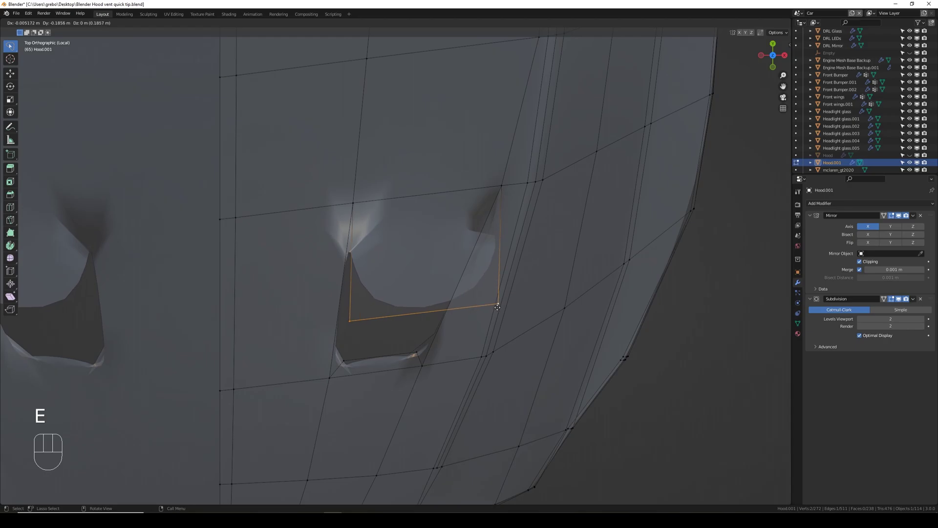
left_click(497, 300)
left_click(498, 302)
key("g")
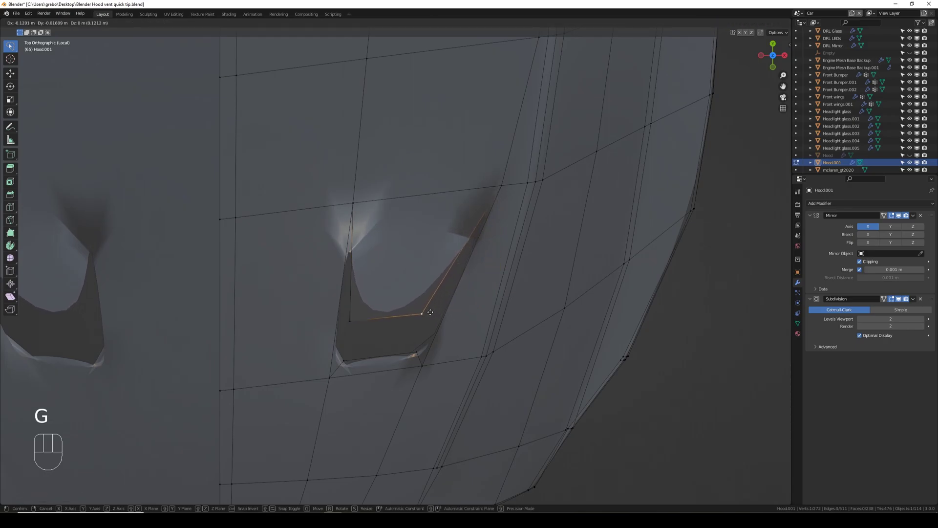
left_click(430, 312)
Fill the two gaps beside the vent with new four-vertex faces.
key("shift")
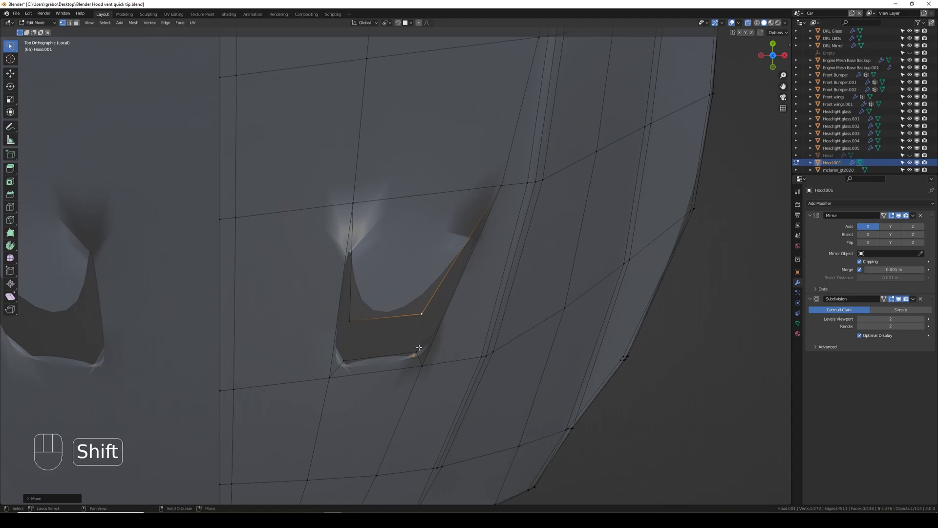
left_click(419, 347, "shift")
left_click(504, 192, "shift")
left_click(419, 356, "shift")
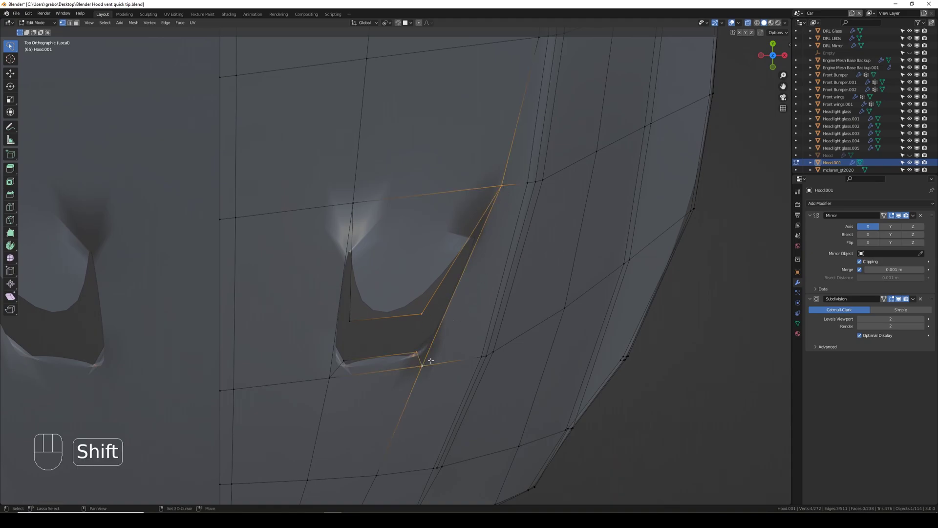
key("f")
left_click(342, 361)
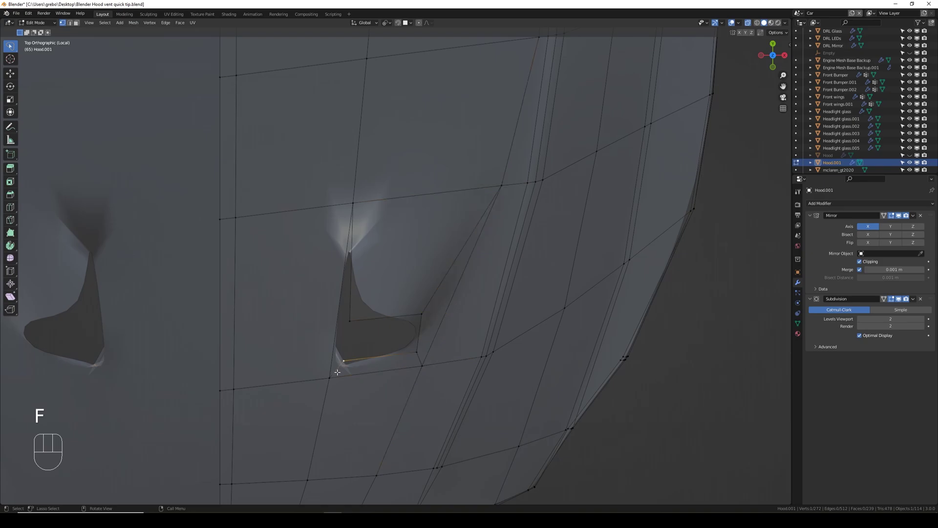
left_click(328, 378, "shift")
left_click(353, 205, "shift")
left_click(355, 318, "shift")
key("f")
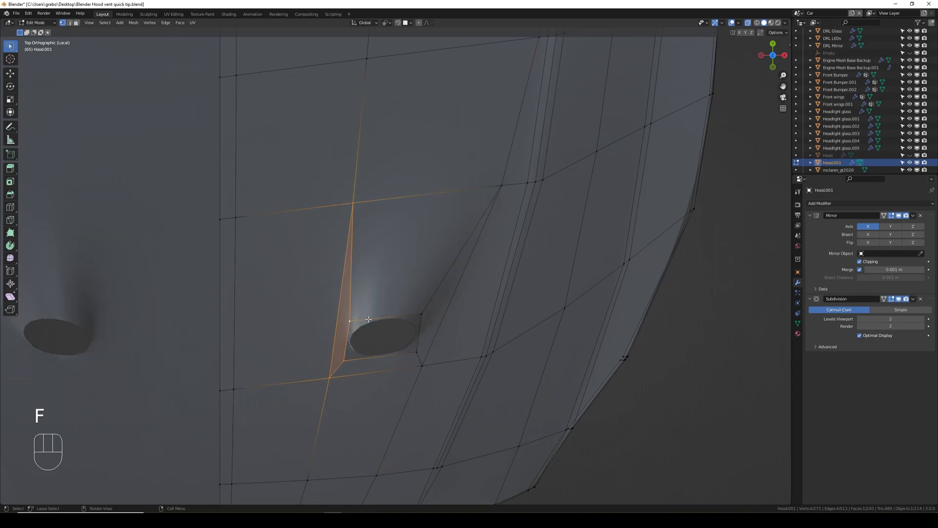
Reposition the vent's corner vertices into a tighter, angular opening and select its edge loop.
left_click(356, 328)
key("g")
left_click(357, 328)
left_click(415, 316)
key("g")
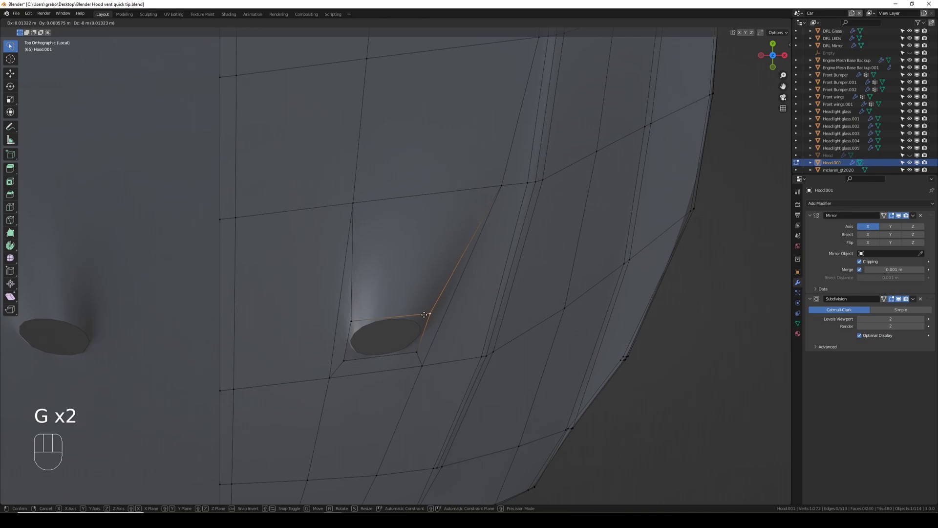
left_click(424, 314)
left_click(416, 351)
key("g")
left_click(358, 338)
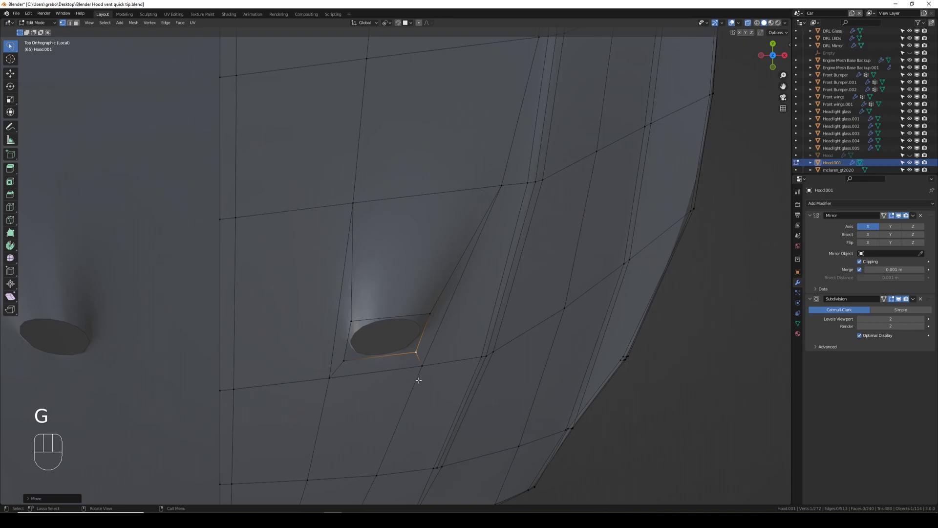
left_click(438, 311)
key("g")
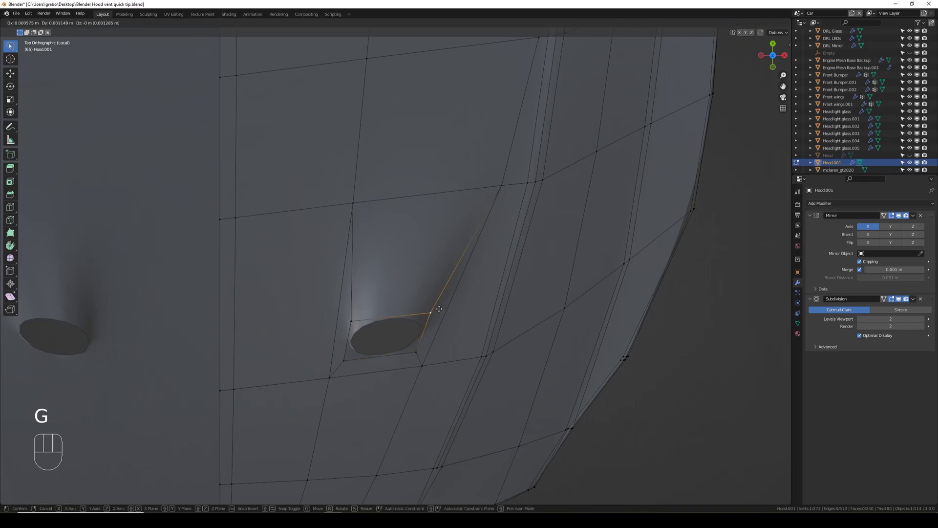
left_click(439, 308)
left_click(426, 331, "alt")
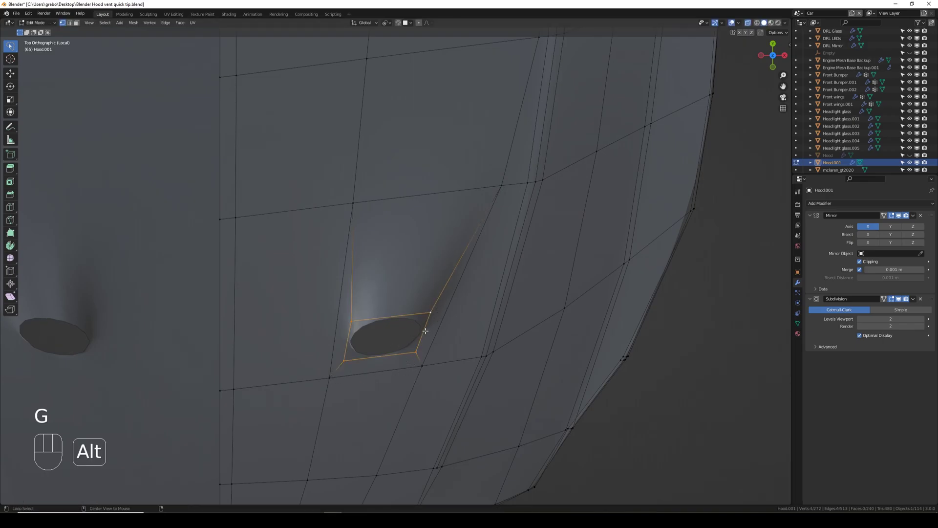
key("KP_3")
Lower the vent lip about 0.067 m along Z and return to Object Mode.
middle_click_drag(407, 346, 366, 314, "shift")
scroll(366, 316, "up", 3)
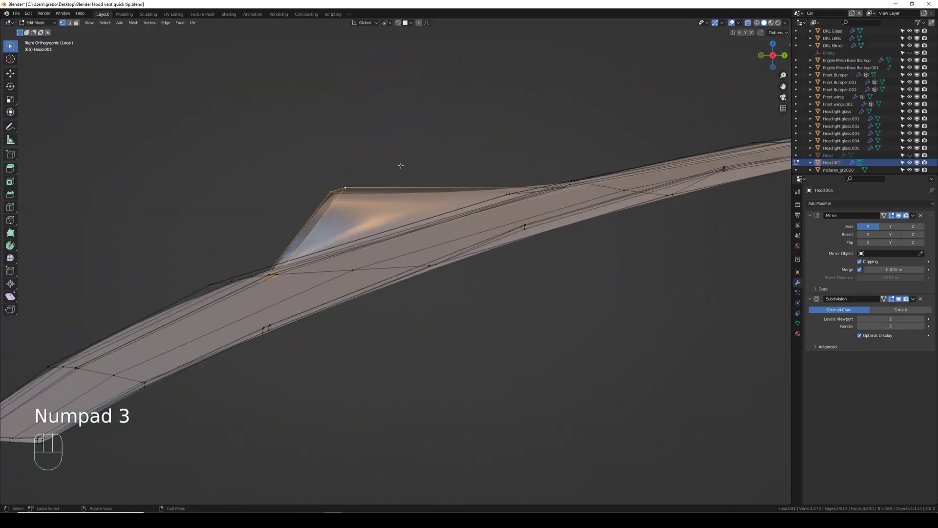
key("g")
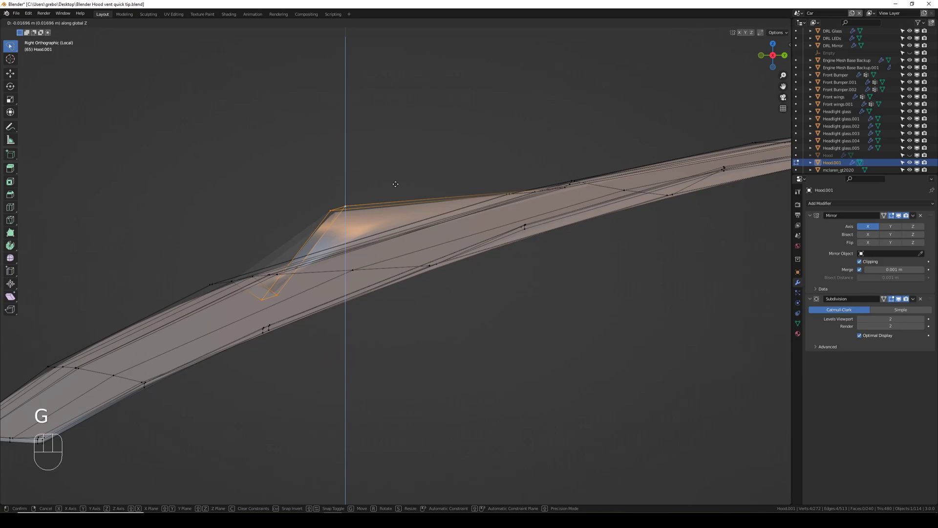
key("x")
key("g")
key("g")
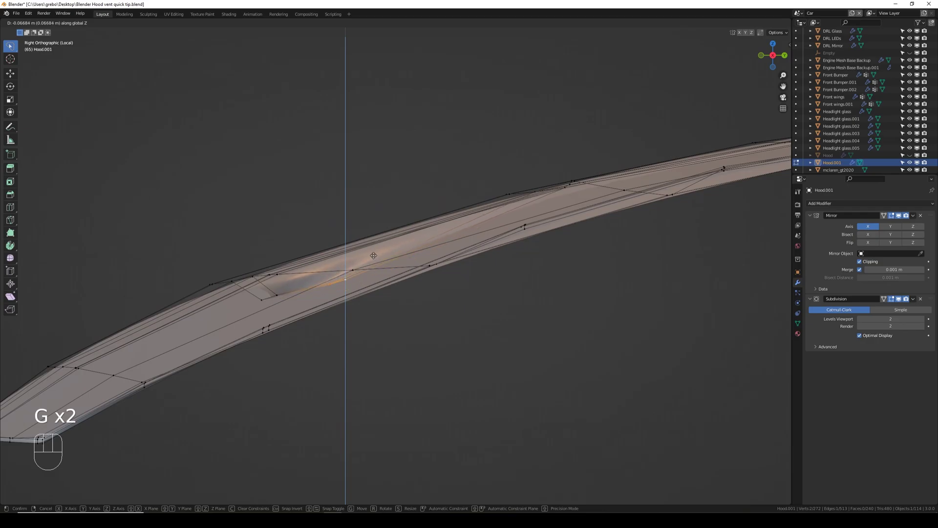
left_click(374, 255)
scroll(373, 256, "down", 2)
middle_click_drag(373, 256, 432, 327)
key("Tab")
scroll(432, 329, "down", 4)
middle_click_drag(410, 275, 384, 244)
Select the four corner vertices around the right vent and bevel them into a rectangular frame.
key("Tab")
left_click(367, 208)
left_click(327, 314, "shift")
middle_click_drag(404, 291, 458, 297)
left_click(459, 295, "shift")
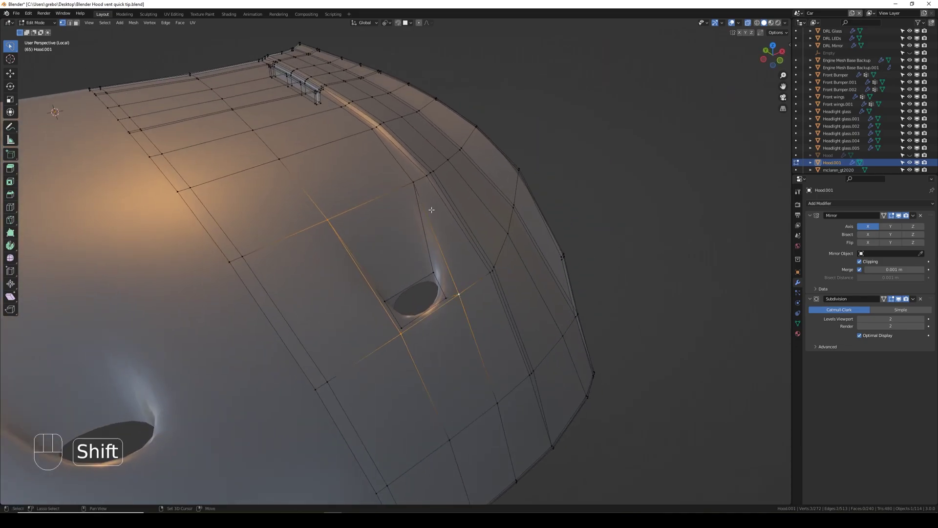
left_click(427, 176, "shift")
left_click(414, 183, "shift")
middle_click_drag(433, 196, 409, 210)
key("ctrl+b")
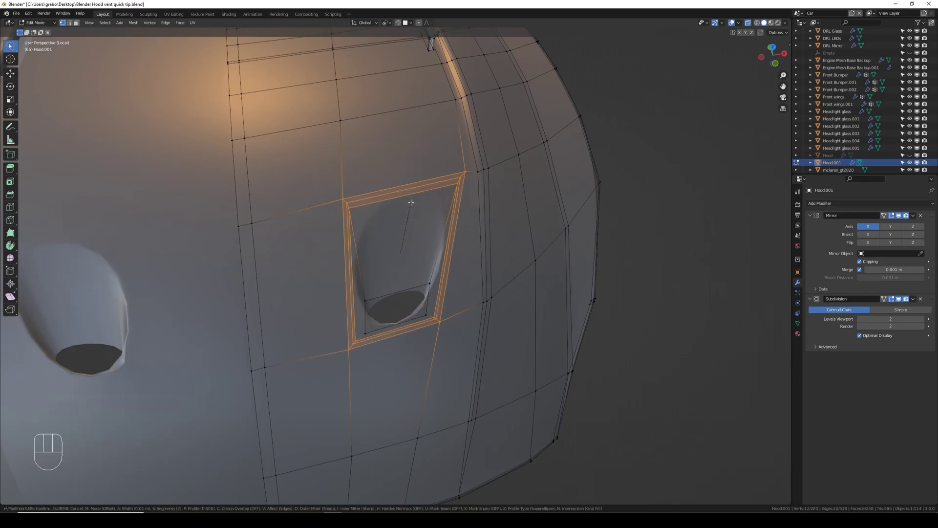
left_click(410, 211)
key("Tab")
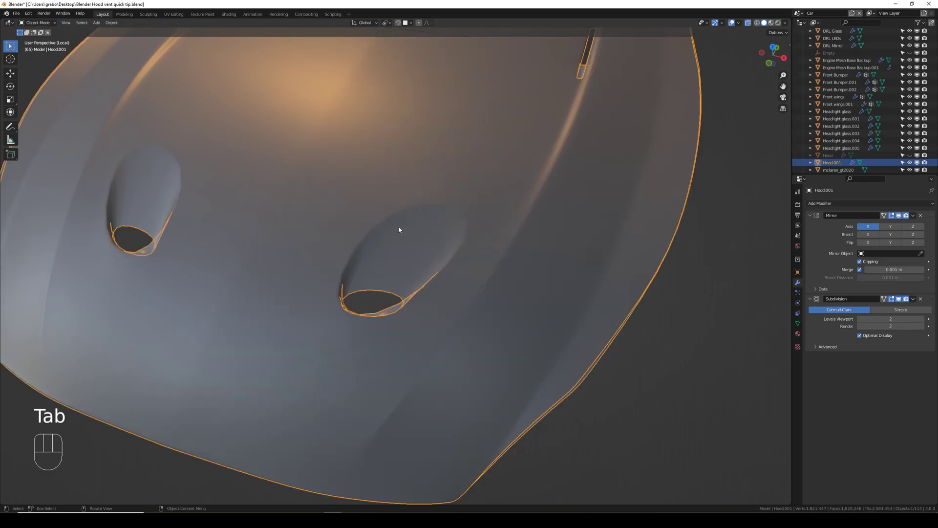
key("Tab")
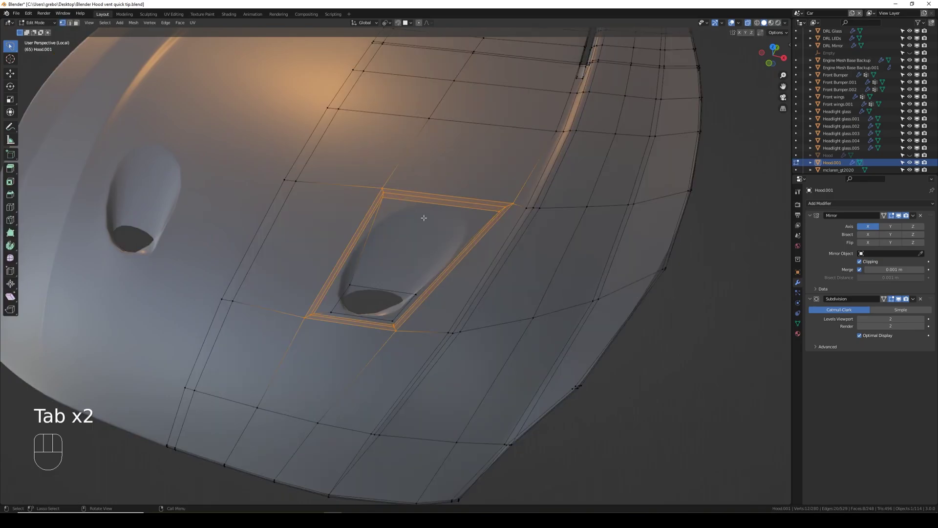
key("Tab")
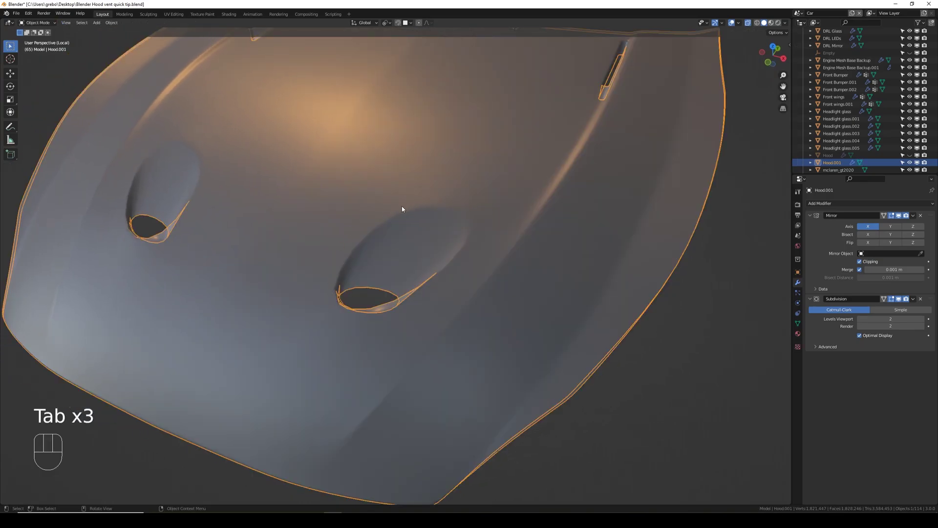
In Edit Mode, add two loop cuts near the first vent.
key("Tab")
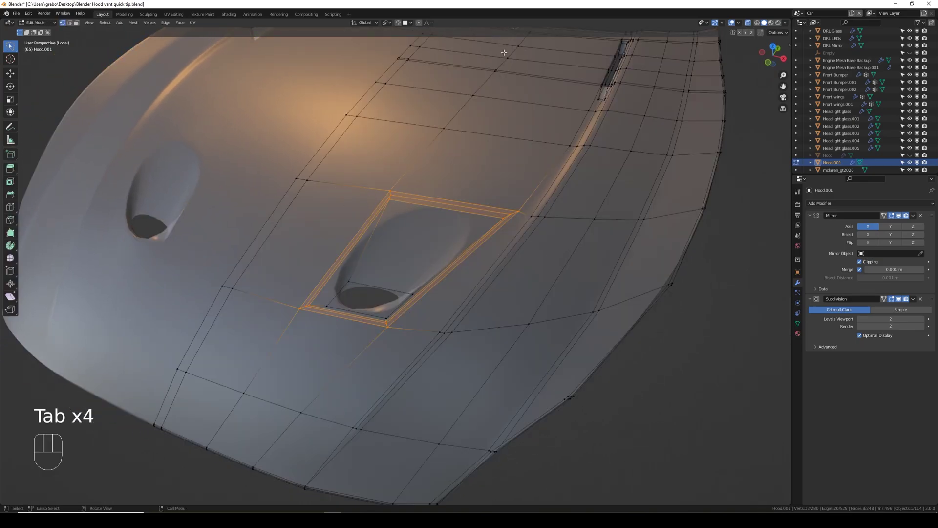
middle_click_drag(487, 218, 515, 240)
middle_click_drag(466, 262, 457, 245)
key("ctrl+r")
left_click(375, 337)
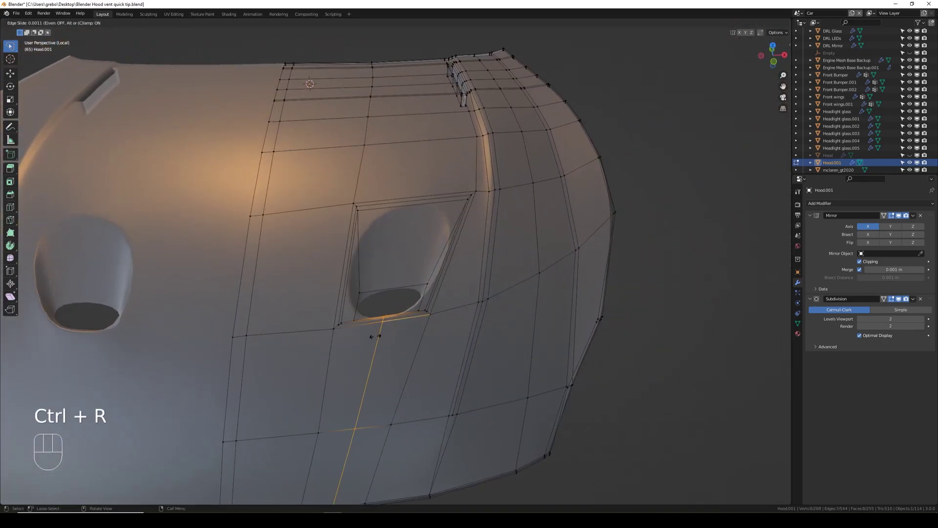
left_click(360, 339)
key("ctrl+r")
left_click(408, 332)
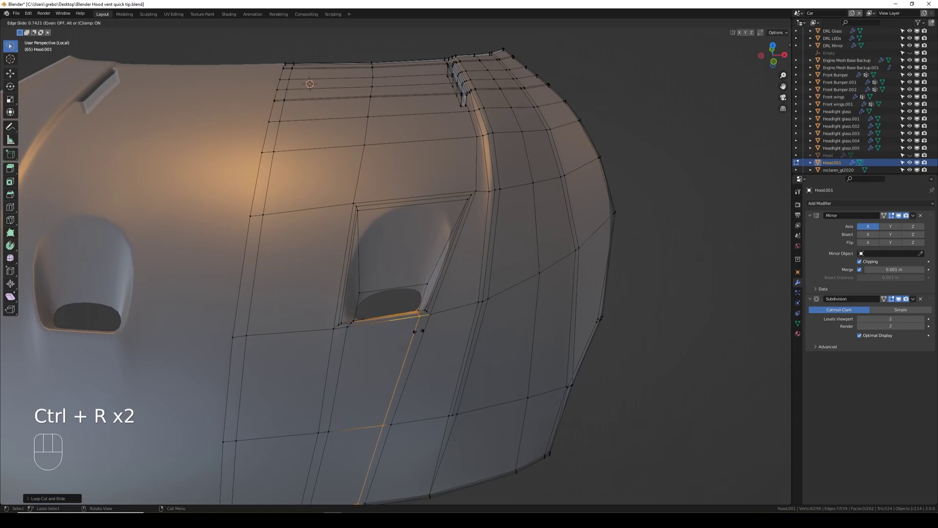
left_click(419, 331)
Check the vents in Object Mode, then add a supporting loop cut beside the vent.
key("Tab")
middle_click_drag(419, 322, 365, 298)
key("Tab")
key("ctrl")
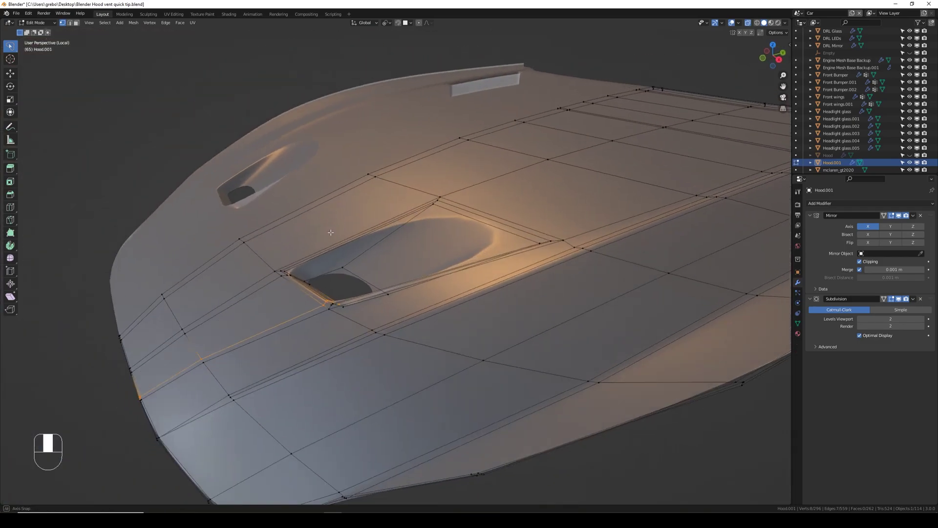
key("ctrl+r")
left_click(294, 251)
left_click(276, 260)
Add loop cuts on the vent's other side and one running through the vent.
middle_click_drag(382, 284, 347, 309)
key("ctrl+r")
left_click(344, 311)
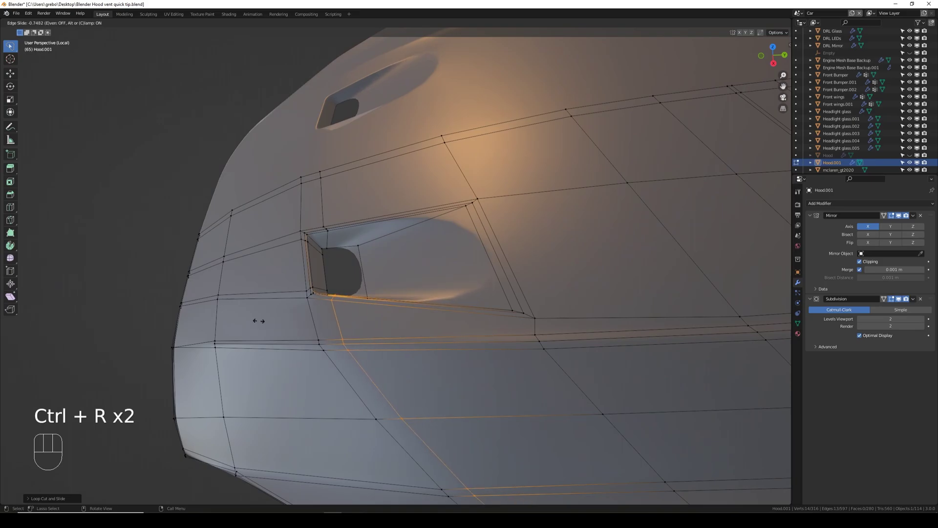
left_click(258, 321)
middle_click_drag(259, 320, 402, 239)
key("ctrl+r")
left_click(364, 193)
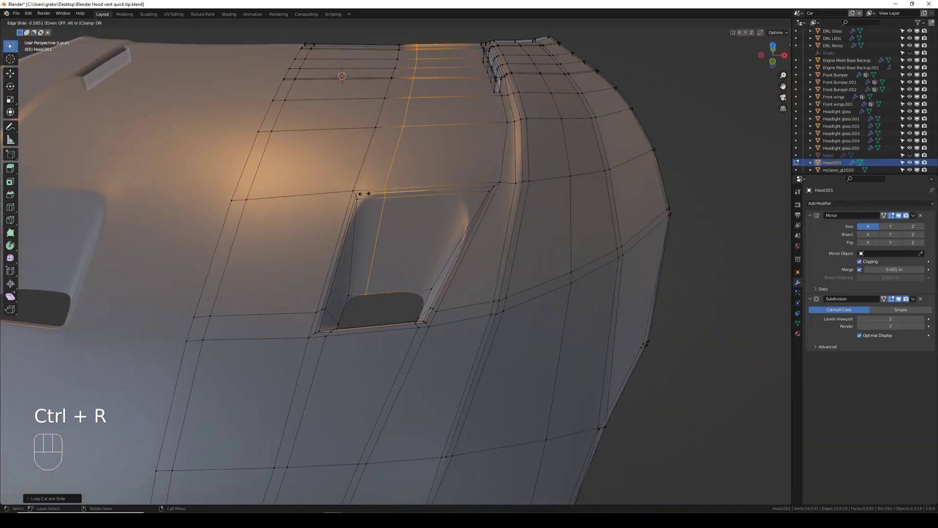
left_click(364, 194)
Add a final loop cut along the vent's right side, then inspect the vents in see-through Object Mode.
key("ctrl+r")
left_click(446, 190)
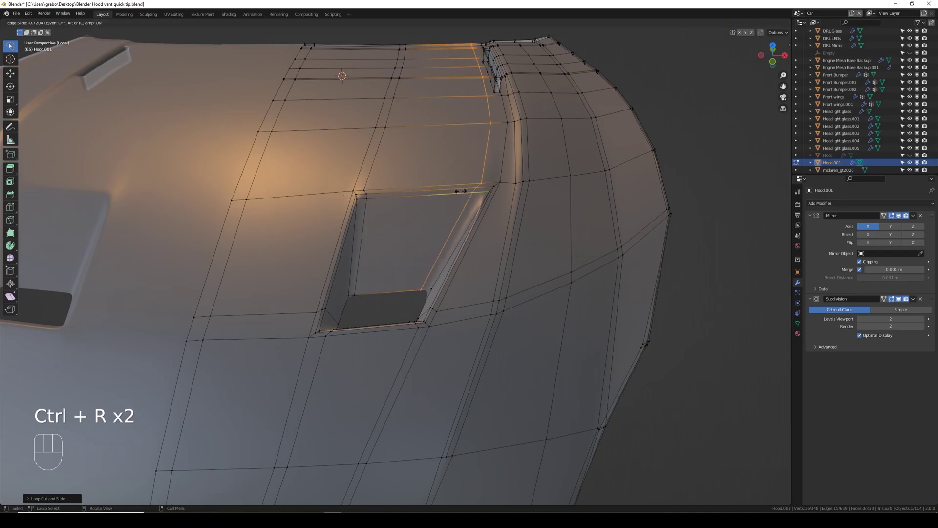
left_click(460, 191)
scroll(460, 191, "down", 3)
key("Tab")
middle_click_drag(460, 191, 242, 313)
key("alt+z")
middle_click_drag(378, 305, 448, 300)
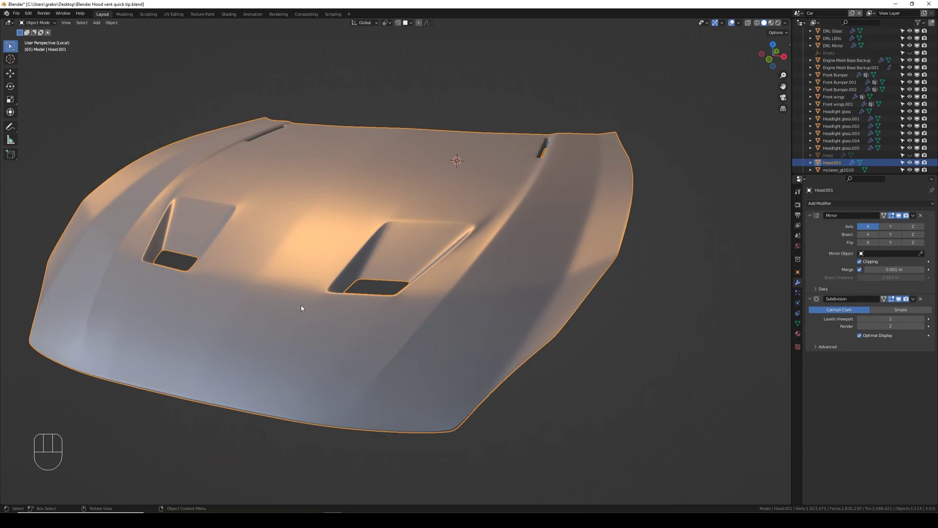
middle_click_drag(105, 250, 134, 259)
middle_click_drag(449, 203, 413, 272)
middle_click_drag(357, 266, 354, 266)
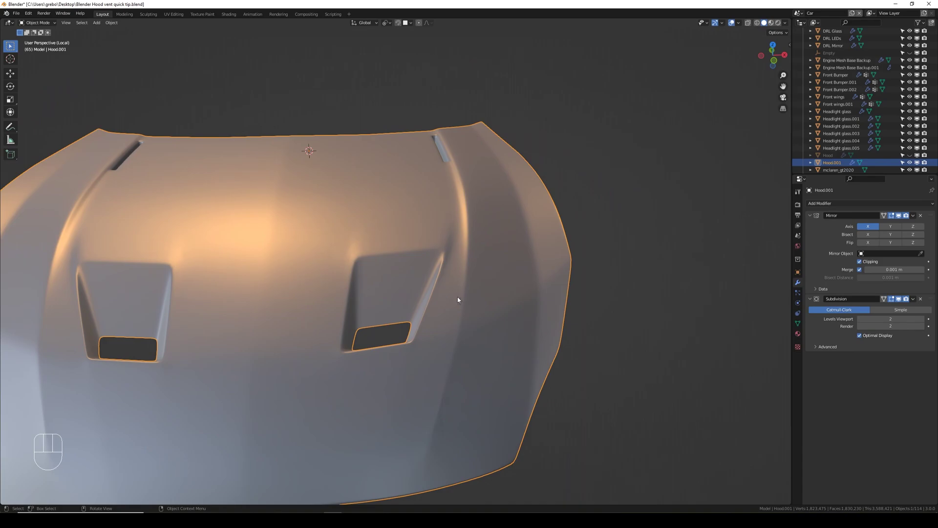
middle_click_drag(459, 198, 432, 224)
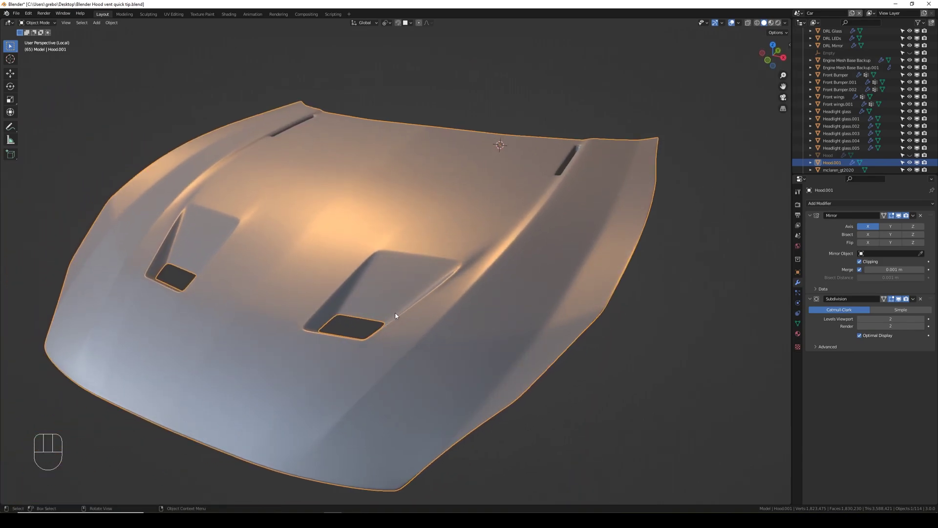
Add a Shrinkwrap modifier to Hood.001 with the original Hood as its target.
left_click(841, 204)
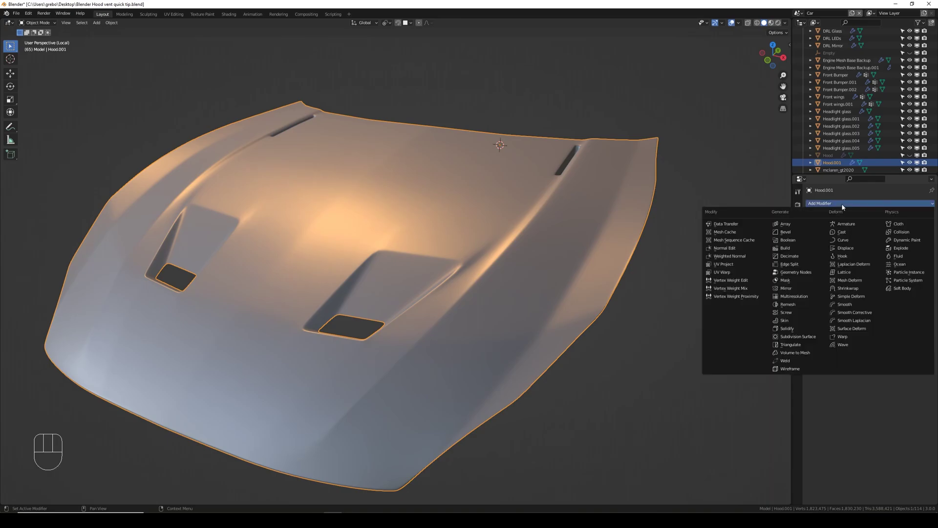
left_click(863, 289)
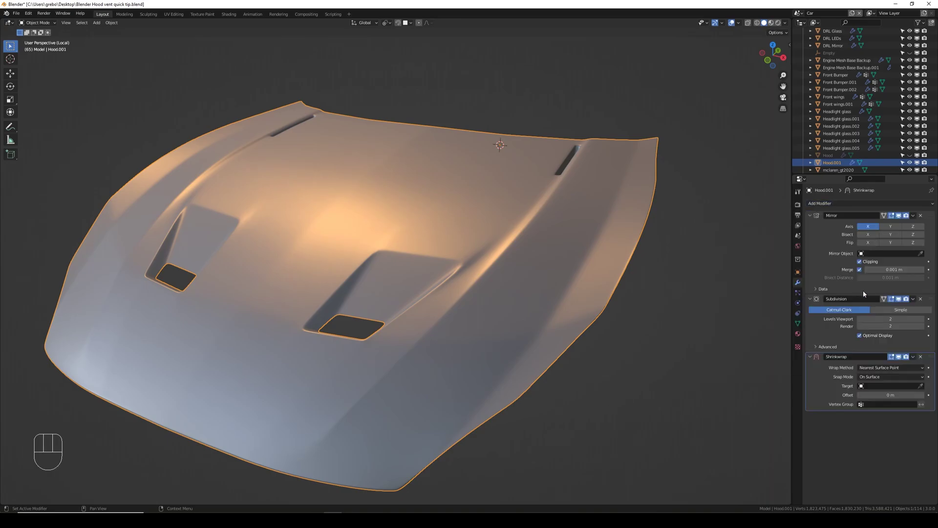
left_click(874, 385)
left_click(921, 386)
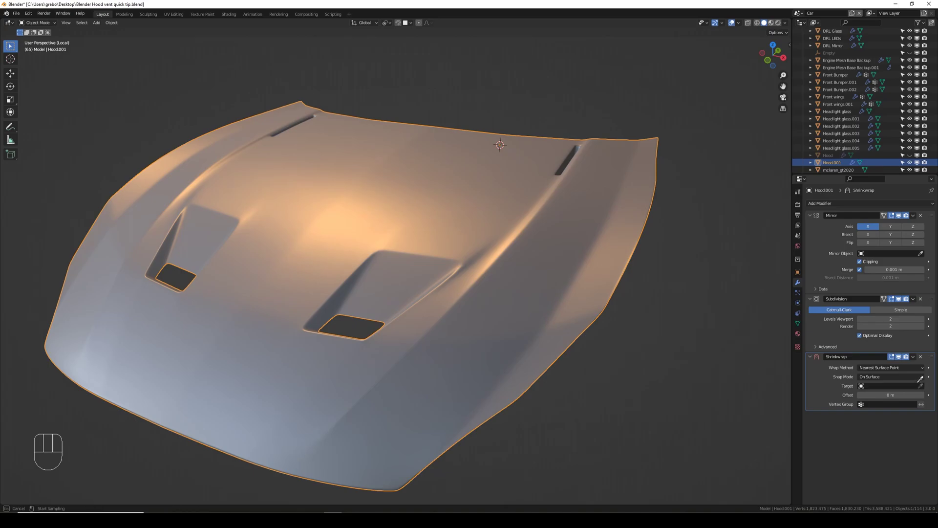
left_click(833, 156)
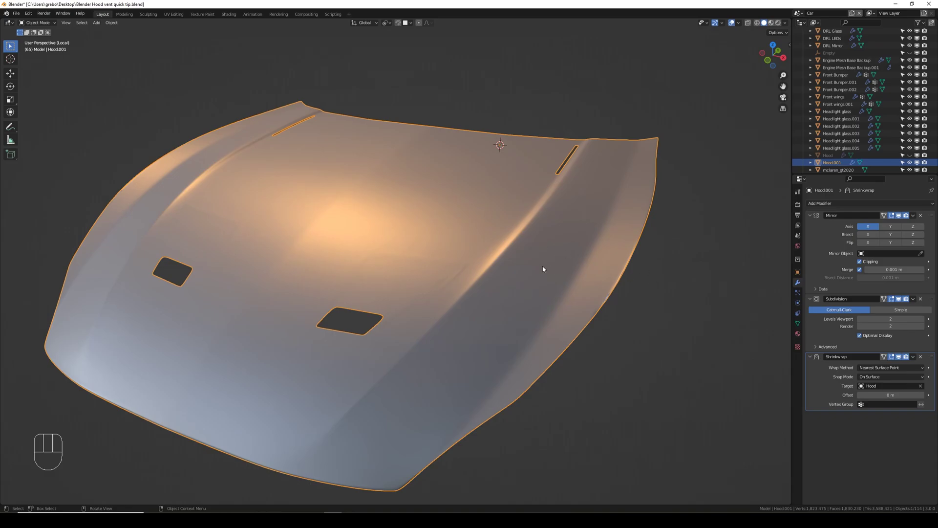
Select all of the hood's vertices and assign them to a new vertex group, Group.
key("Tab")
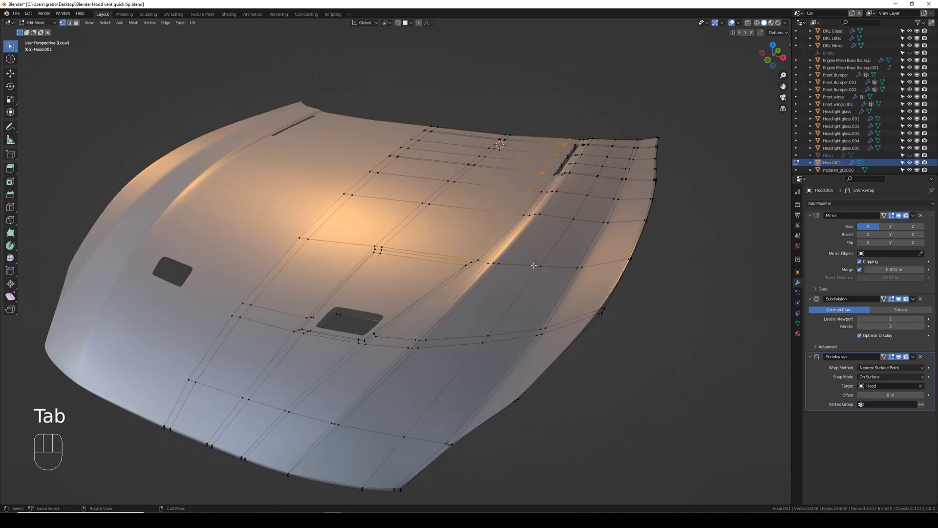
key("a")
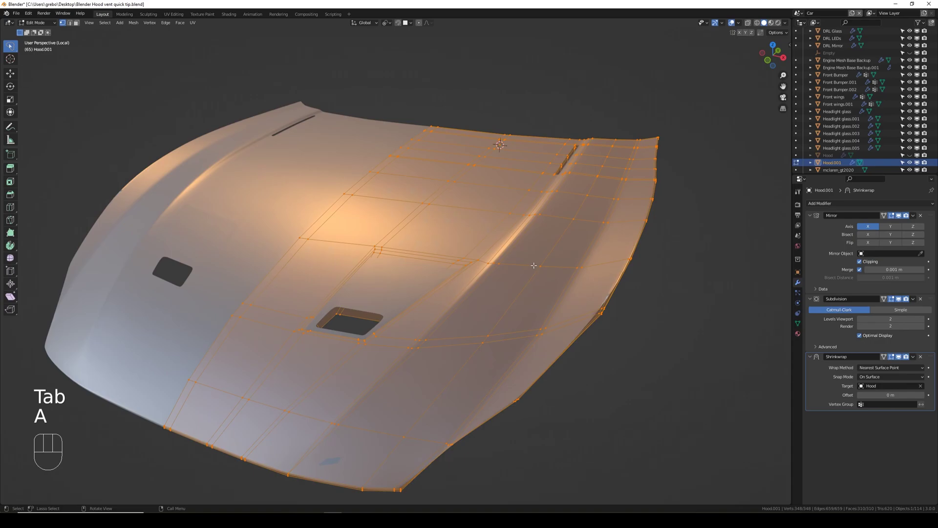
left_click(798, 327)
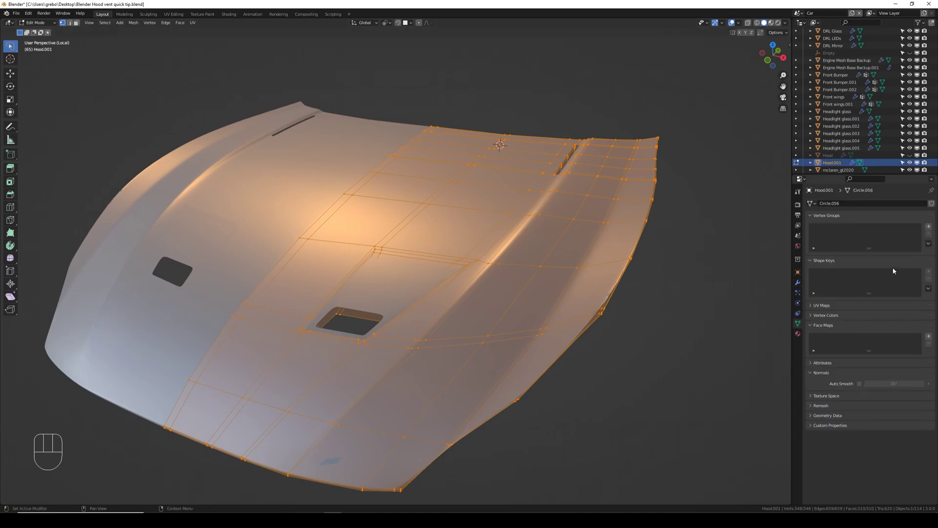
left_click(929, 226)
left_click(828, 274)
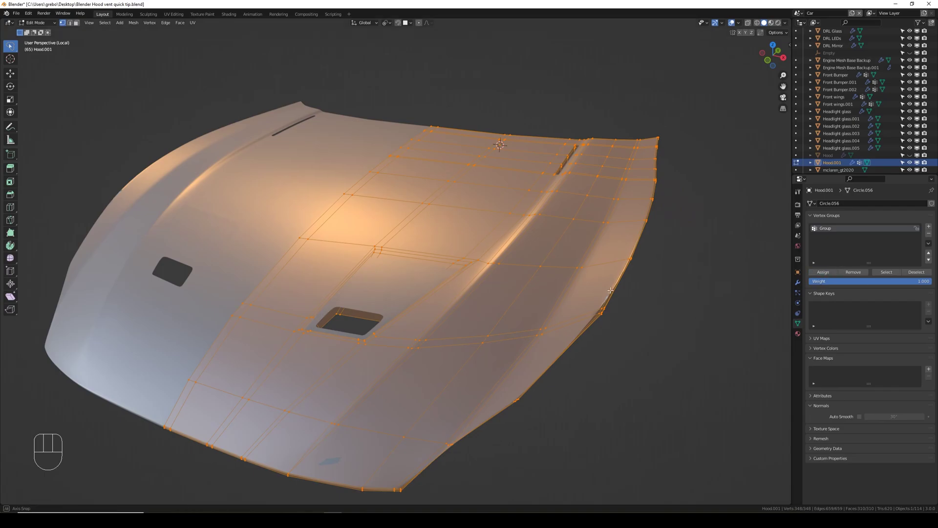
In see-through view, deselect everything and select the edge loops around both vents.
middle_click_drag(611, 290, 580, 318)
scroll(352, 335, "up", 6)
key("alt+z")
middle_click_drag(310, 354, 354, 326)
key("alt+a")
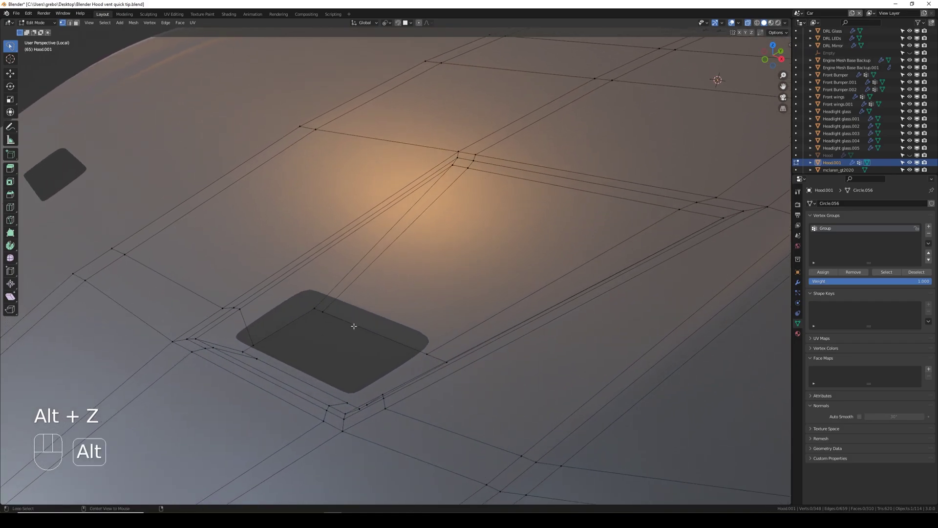
left_click(353, 326, "alt")
scroll(406, 291, "down", 5)
middle_click_drag(502, 278, 427, 253, "shift")
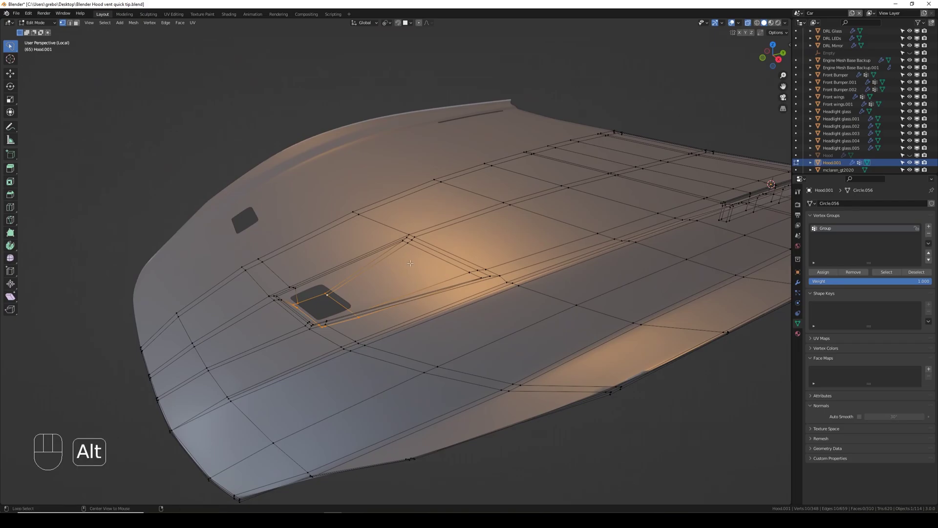
left_click(425, 253, "alt+shift")
Add the rear slot's lower and upper edge loops, then return to Object Mode with see-through off.
middle_click_drag(723, 211, 419, 320, "shift")
scroll(484, 279, "up", 5)
left_click(404, 312, "alt+shift")
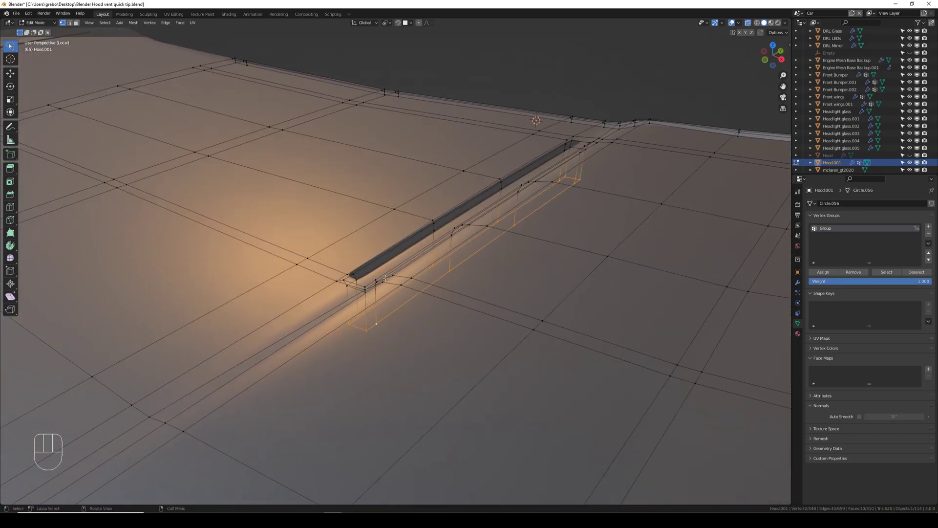
scroll(396, 293, "up", 1)
left_click(373, 277, "alt+shift")
scroll(380, 288, "down", 8)
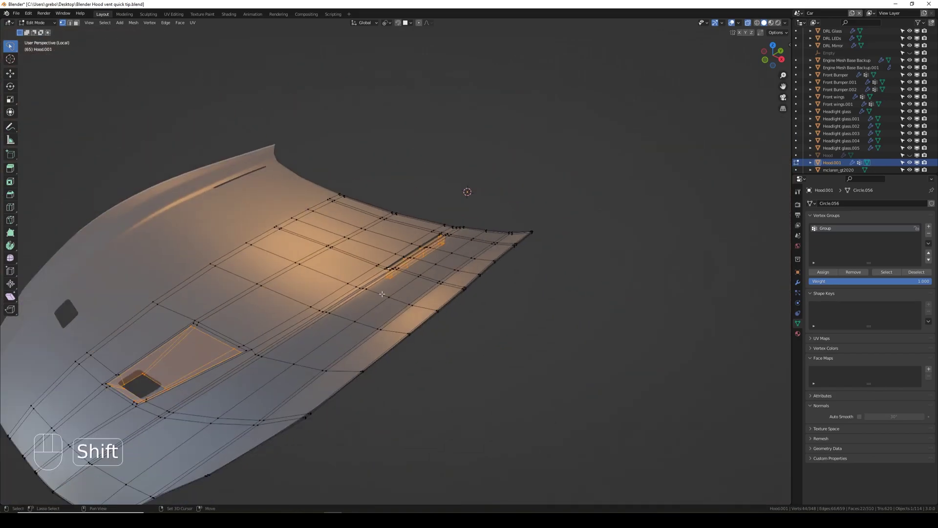
middle_click_drag(382, 292, 511, 257, "shift")
middle_click_drag(433, 297, 474, 303)
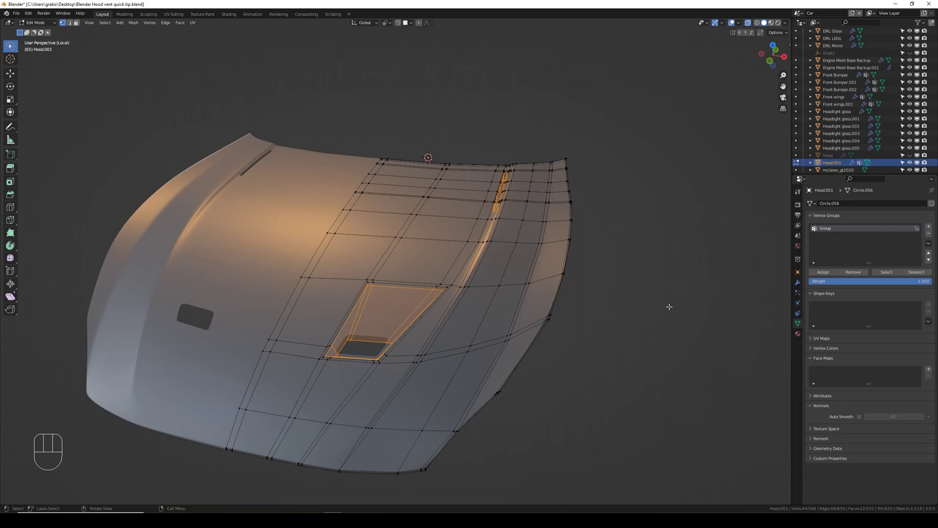
key("Tab")
key("alt+z")
middle_click_drag(650, 285, 311, 333)
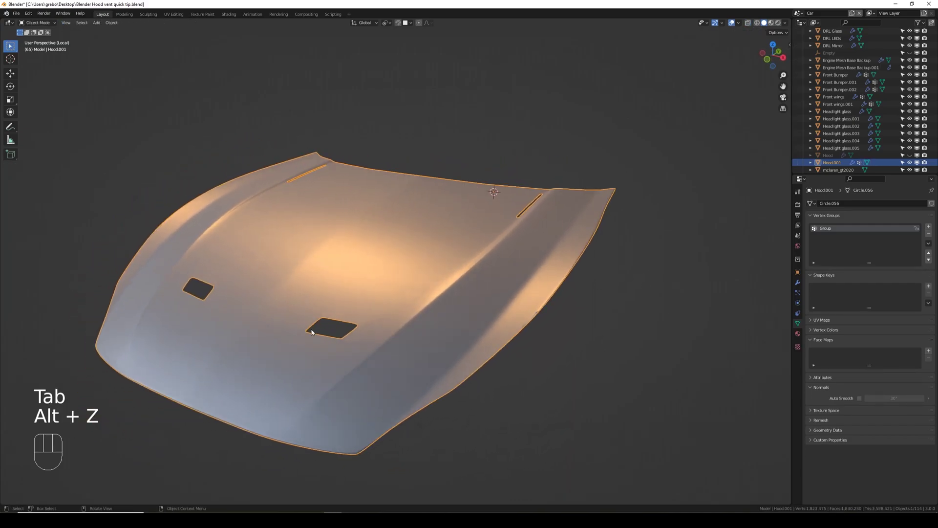
Set the Shrinkwrap modifier's Vertex Group to Group and inspect the raised vents.
left_click(798, 284)
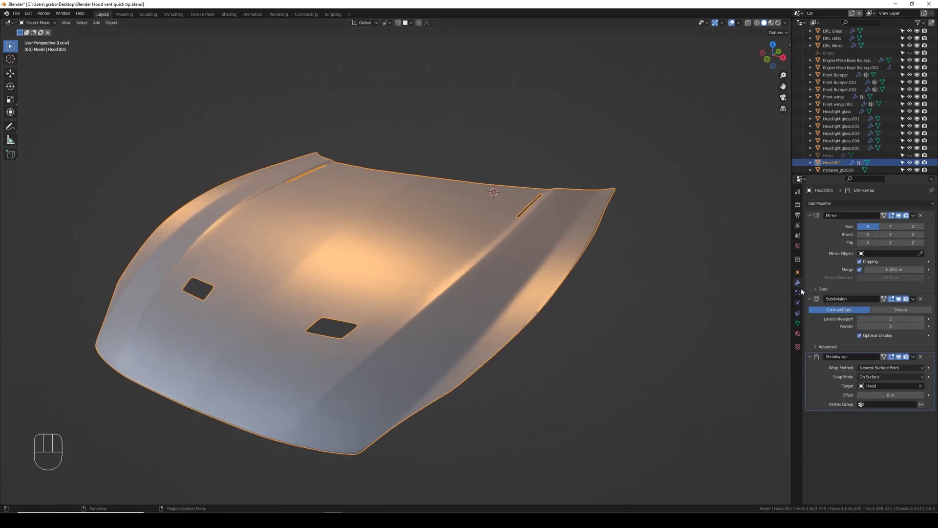
left_click(893, 404)
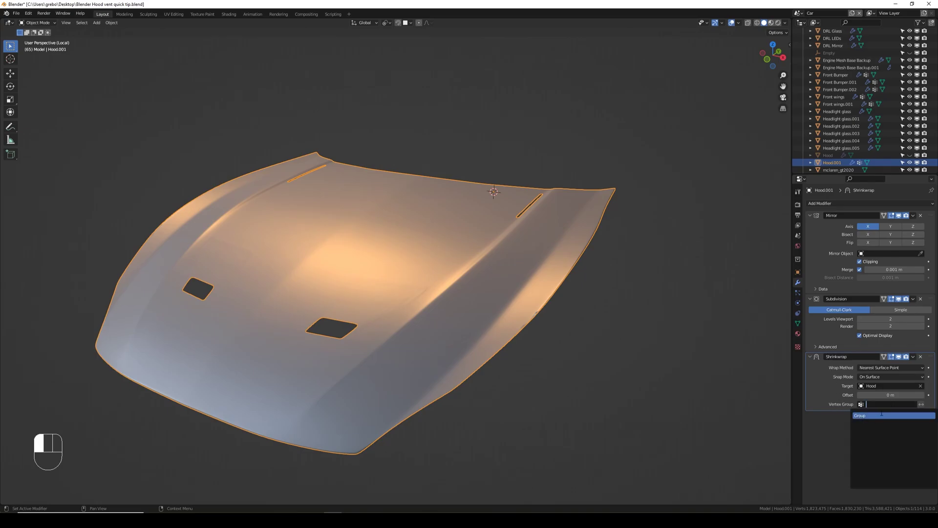
left_click(875, 415)
mouse_move(599, 334)
middle_mouse_down()
mouse_move(555, 373)
mouse_move(580, 324)
mouse_move(602, 324)
middle_mouse_up()
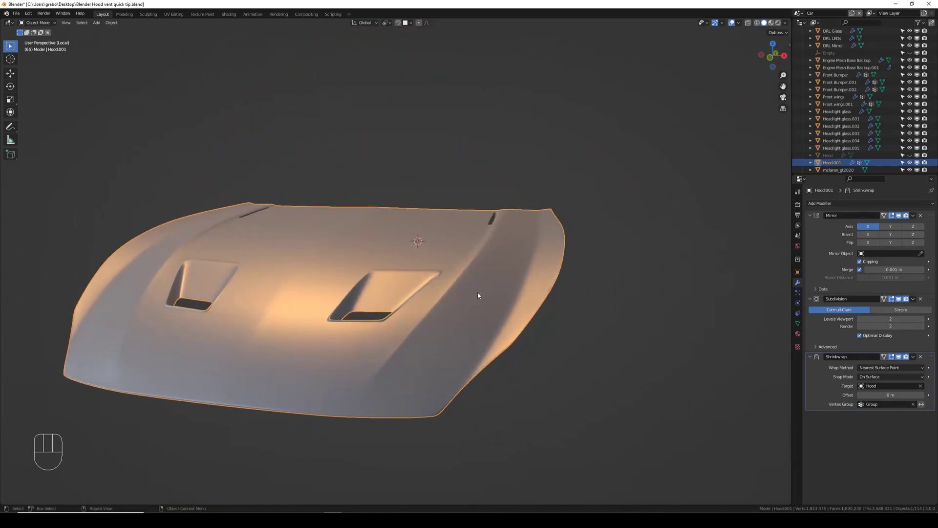
middle_click_drag(451, 277, 369, 322)
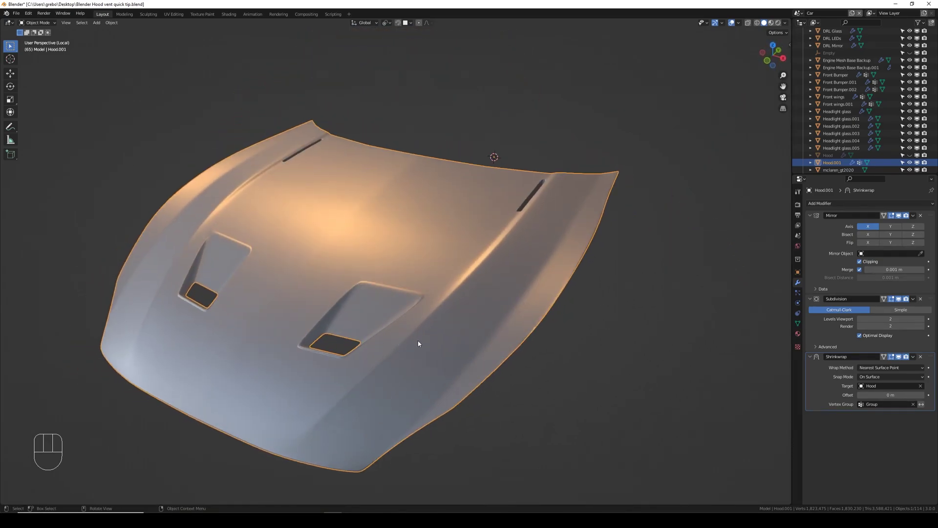
middle_click_drag(336, 351, 431, 303, "shift")
scroll(427, 306, "up", 4)
scroll(431, 303, "up", 3)
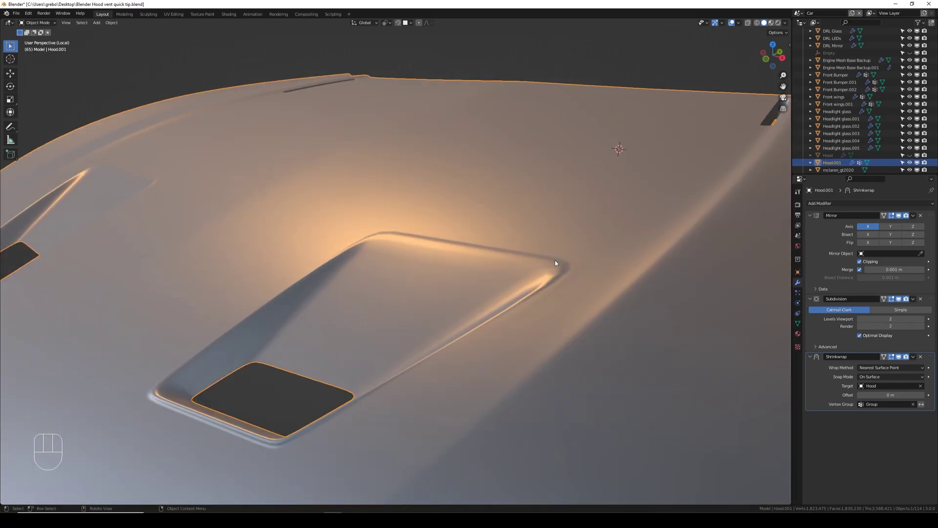
middle_click_drag(486, 380, 481, 313, "shift")
key("Tab")
middle_click_drag(482, 313, 300, 296)
scroll(367, 299, "up", 3)
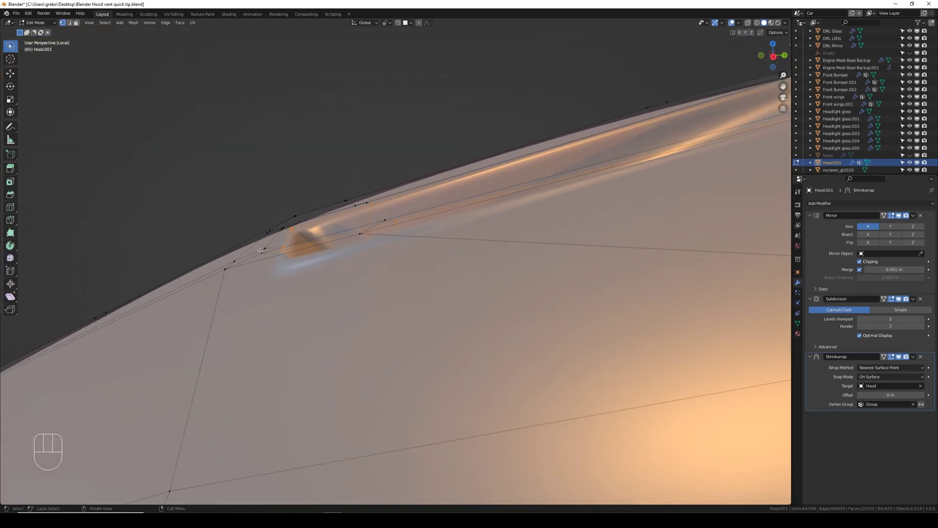
left_click(291, 228)
left_click(280, 252, "ctrl")
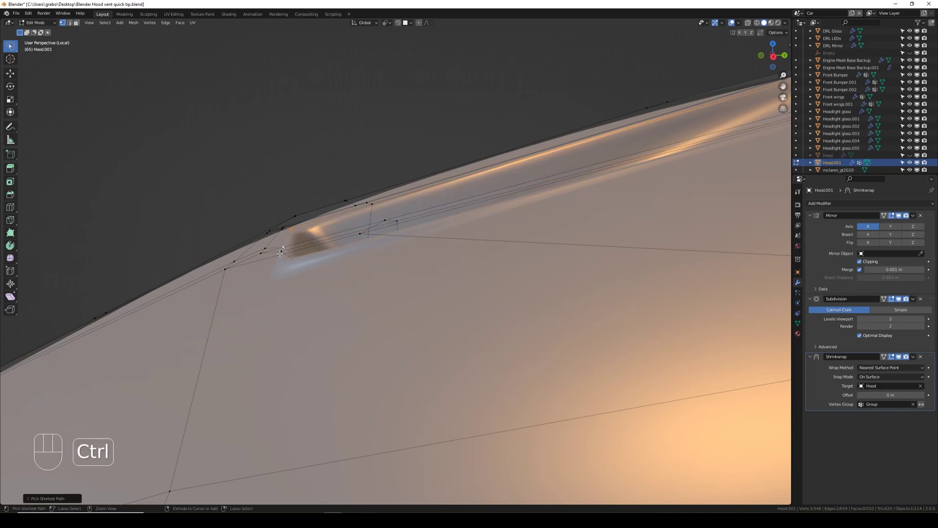
left_click(266, 252, "ctrl")
middle_click_drag(263, 268, 280, 247)
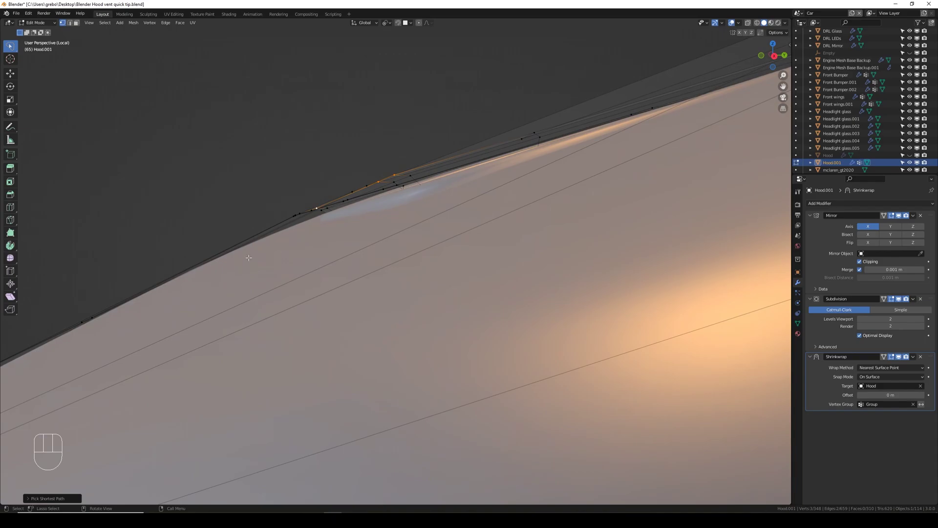
middle_click_drag(300, 235, 383, 304)
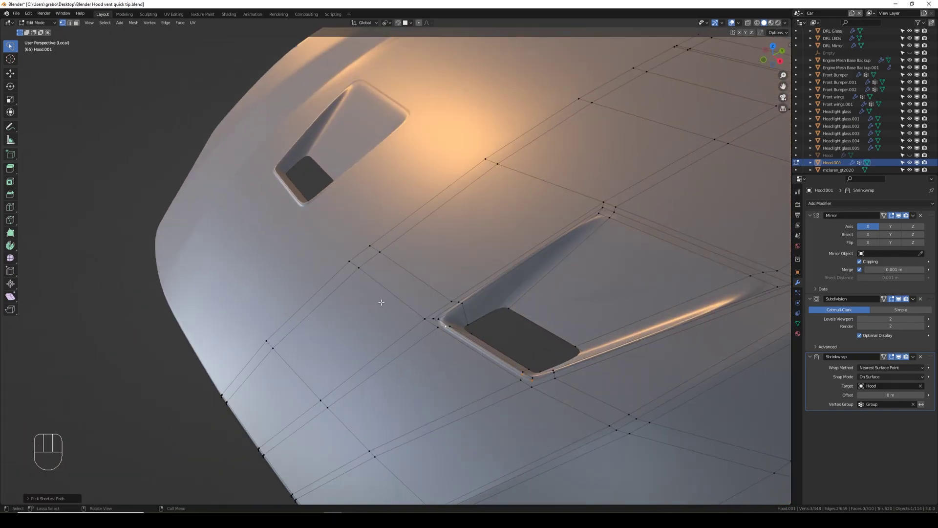
scroll(499, 306, "down", 5)
key("Tab")
middle_click_drag(570, 325, 691, 338)
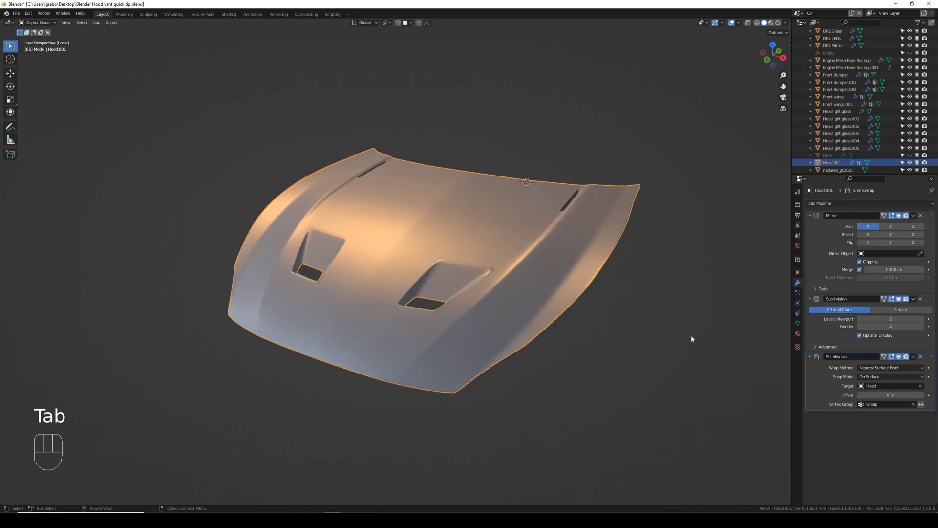
Duplicate the Shrinkwrap modifier and apply the copy, Shrinkwrap.001, to the mesh.
left_click(914, 358)
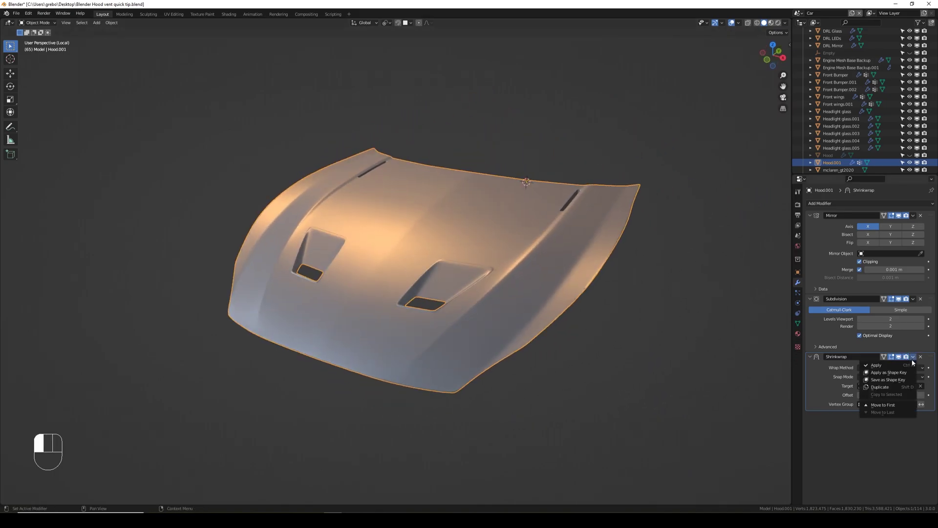
left_click(900, 387)
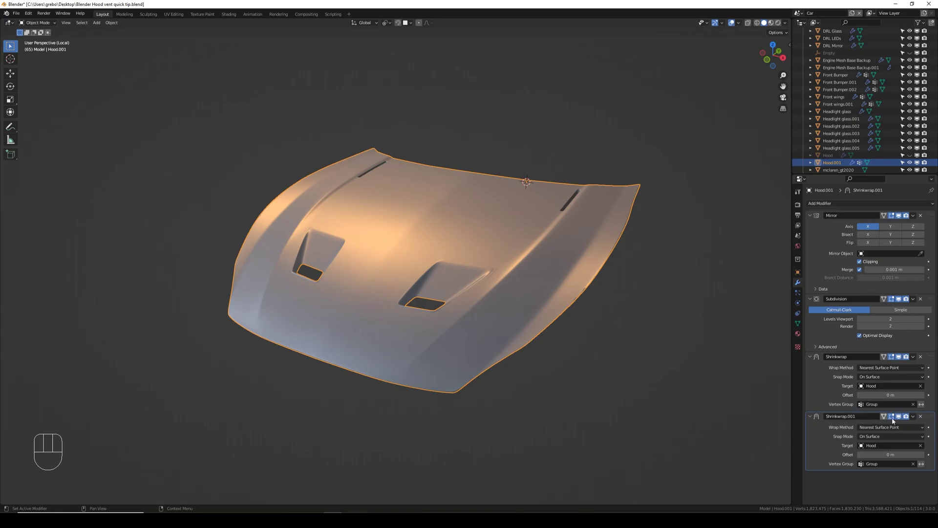
left_click(914, 417)
left_click(908, 423)
middle_click_drag(593, 275, 501, 293)
scroll(569, 300, "up", 4)
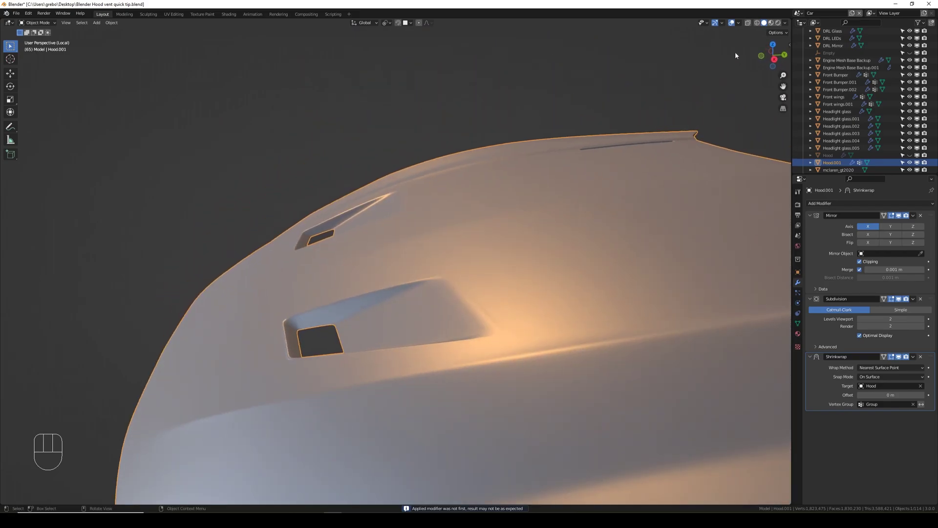
Switch the viewport to Material Preview to see the hood's orange material.
left_click(771, 23)
mouse_move(588, 218)
middle_mouse_down()
mouse_move(515, 291)
mouse_move(591, 301)
mouse_move(606, 314)
mouse_move(655, 266)
mouse_move(601, 318)
mouse_move(571, 307)
mouse_move(643, 274)
mouse_move(733, 293)
mouse_move(768, 313)
middle_mouse_up()
scroll(516, 292, "up", 3)
left_click(899, 357)
middle_click_drag(561, 237, 493, 337)
scroll(493, 337, "up", 1)
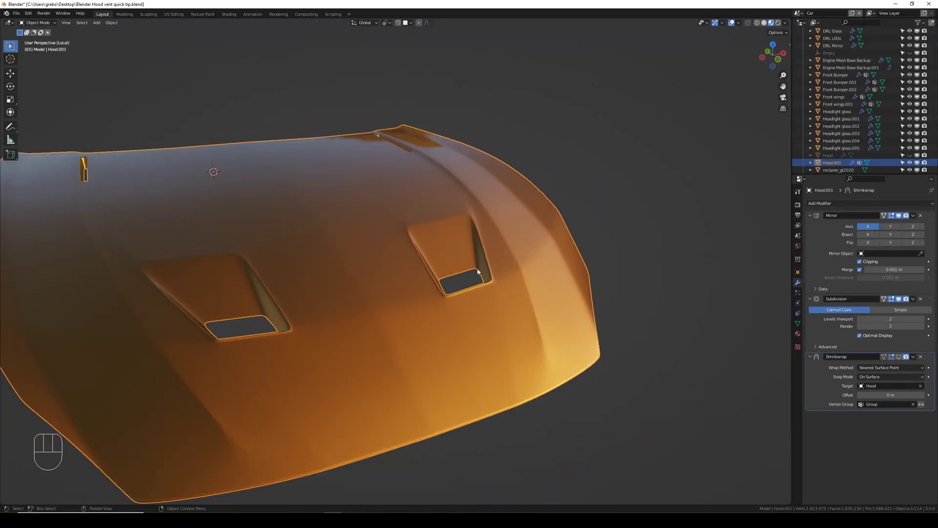
left_click(900, 357)
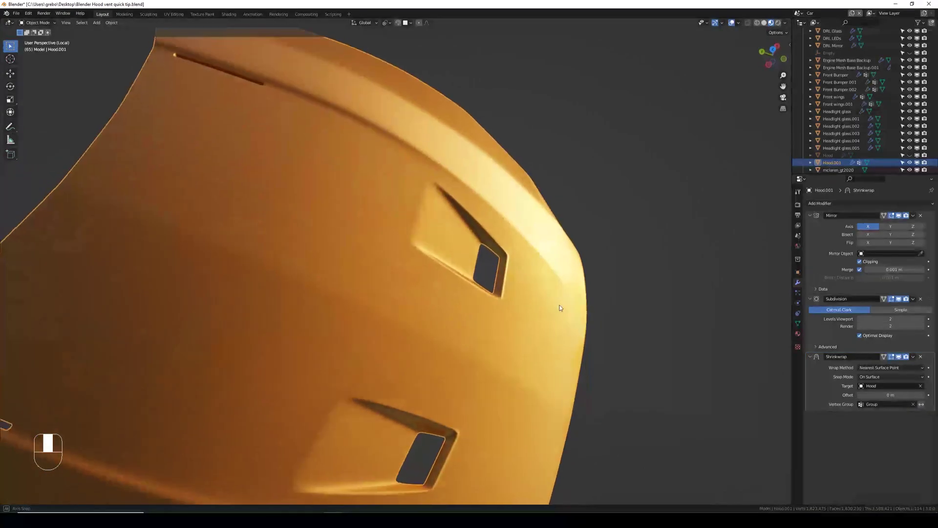
scroll(485, 297, "down", 5)
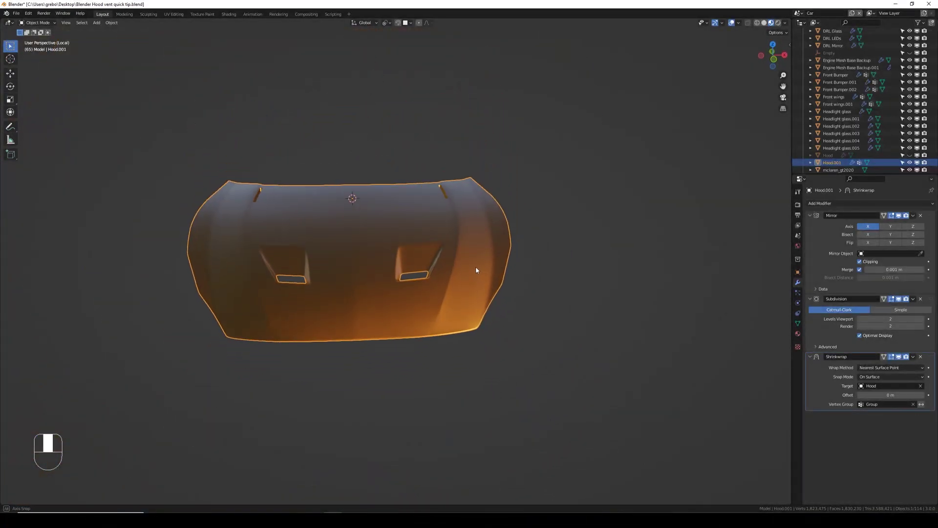